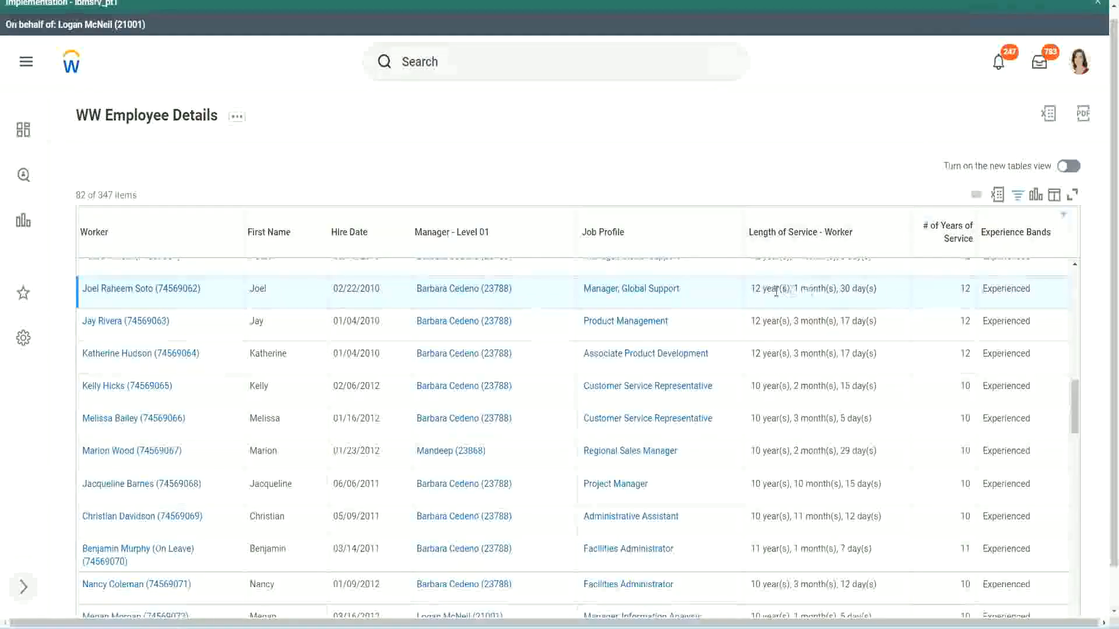
# Compare the Length of Service - Worker values with # of Years of Service in the Manager, Global Support, Administrative Assistant and Project Manager rows.
pyautogui.moveTo(751, 292); pyautogui.dragTo(757, 294)
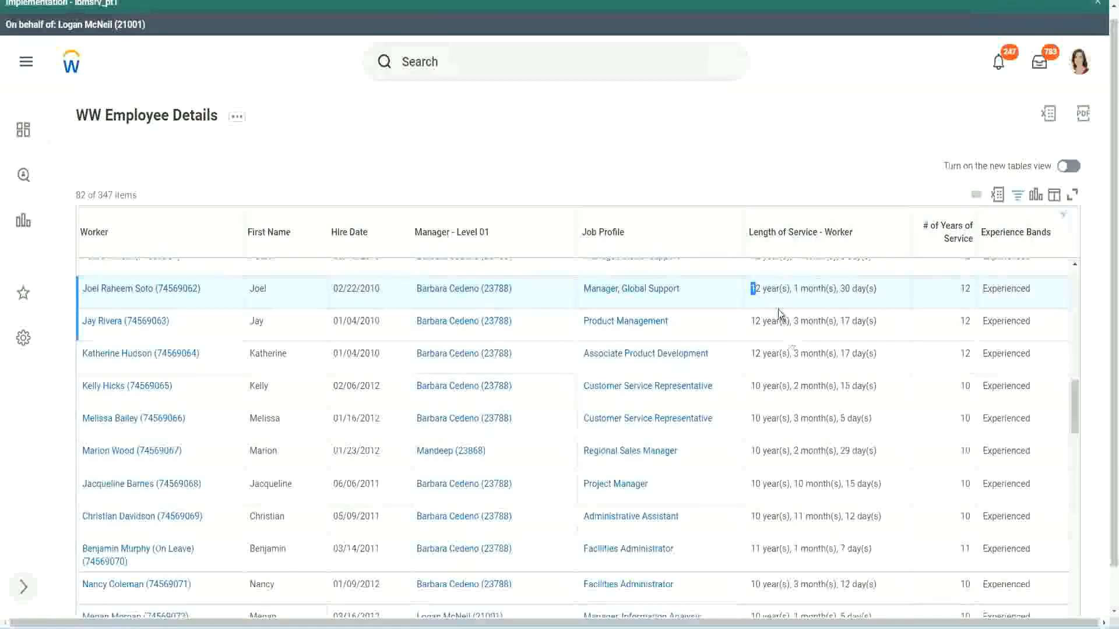
pyautogui.click(789, 289)
pyautogui.moveTo(120, 296)
pyautogui.moveTo(751, 289); pyautogui.dragTo(857, 289)
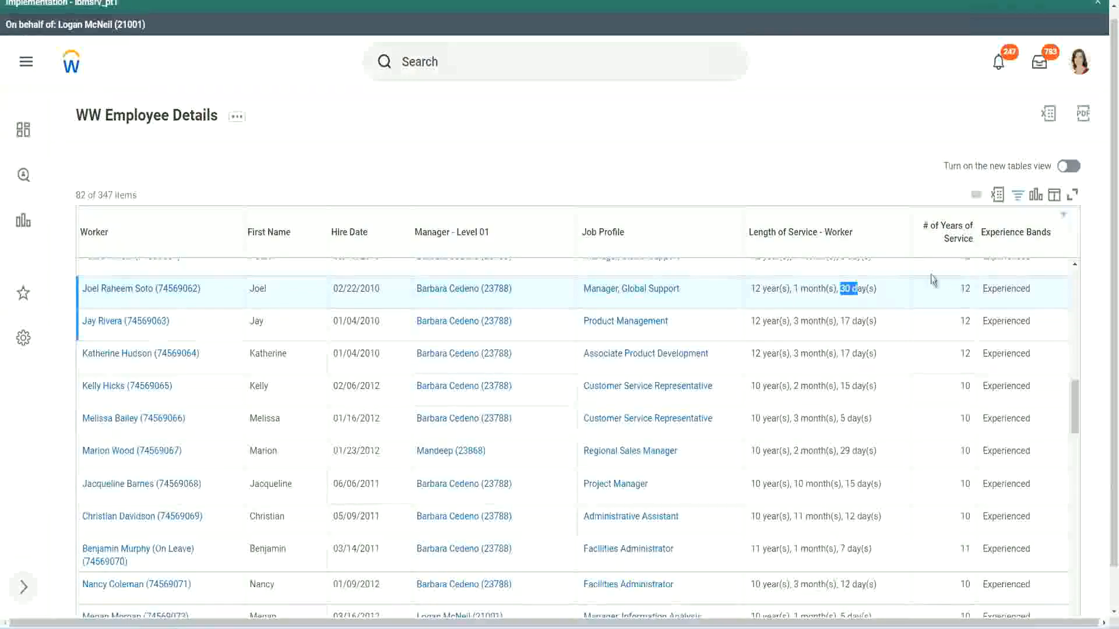
pyautogui.moveTo(972, 290); pyautogui.dragTo(939, 301)
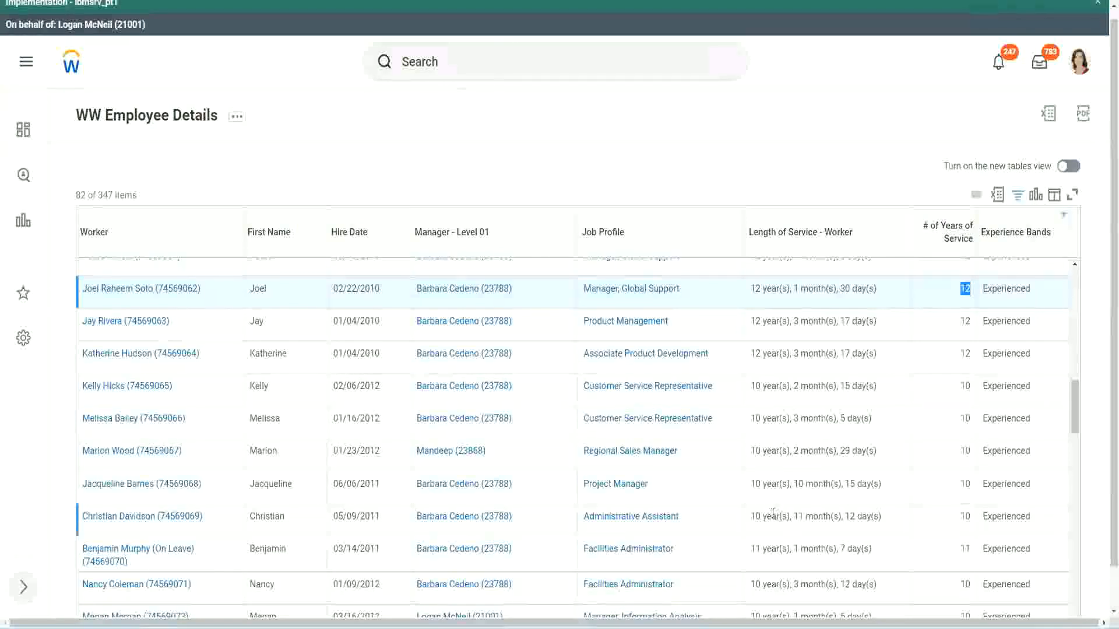
pyautogui.click(769, 516)
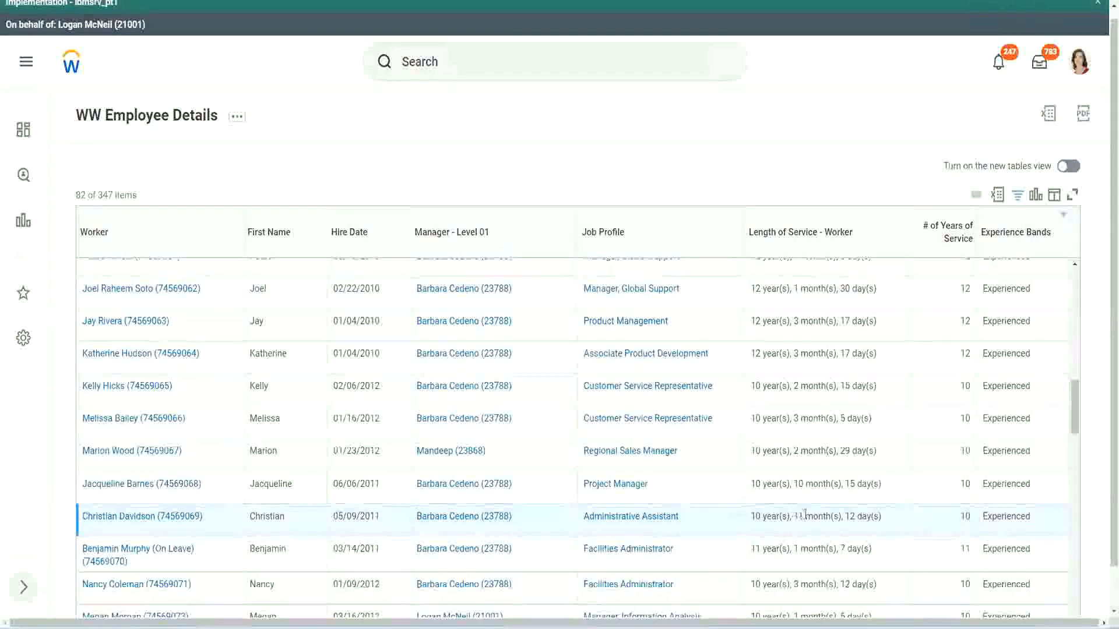
pyautogui.moveTo(795, 515); pyautogui.dragTo(855, 517)
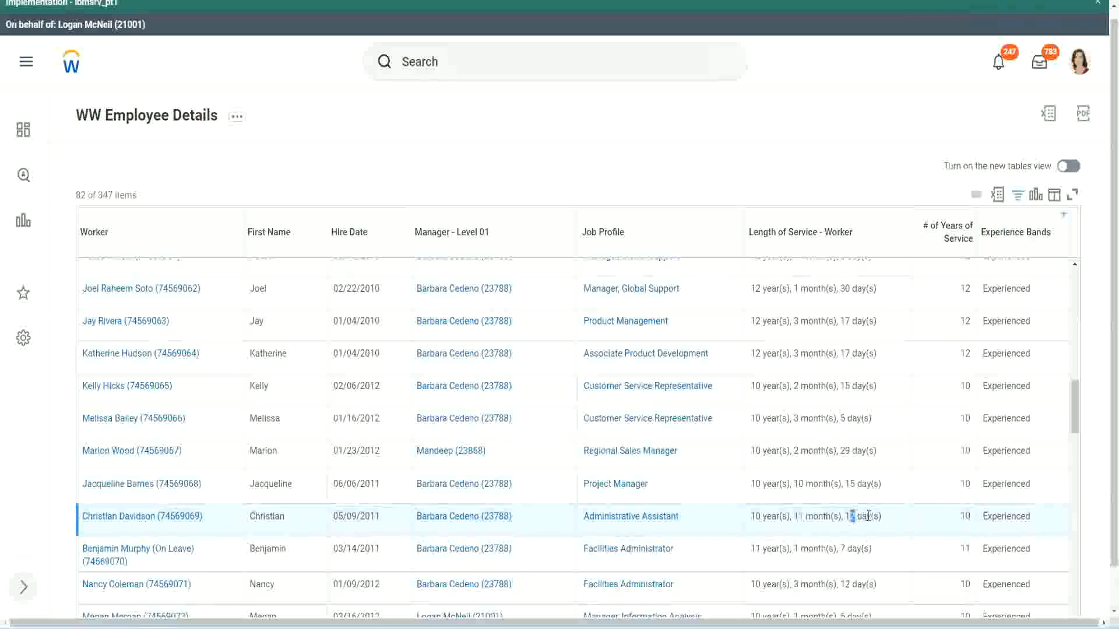
pyautogui.click(868, 517)
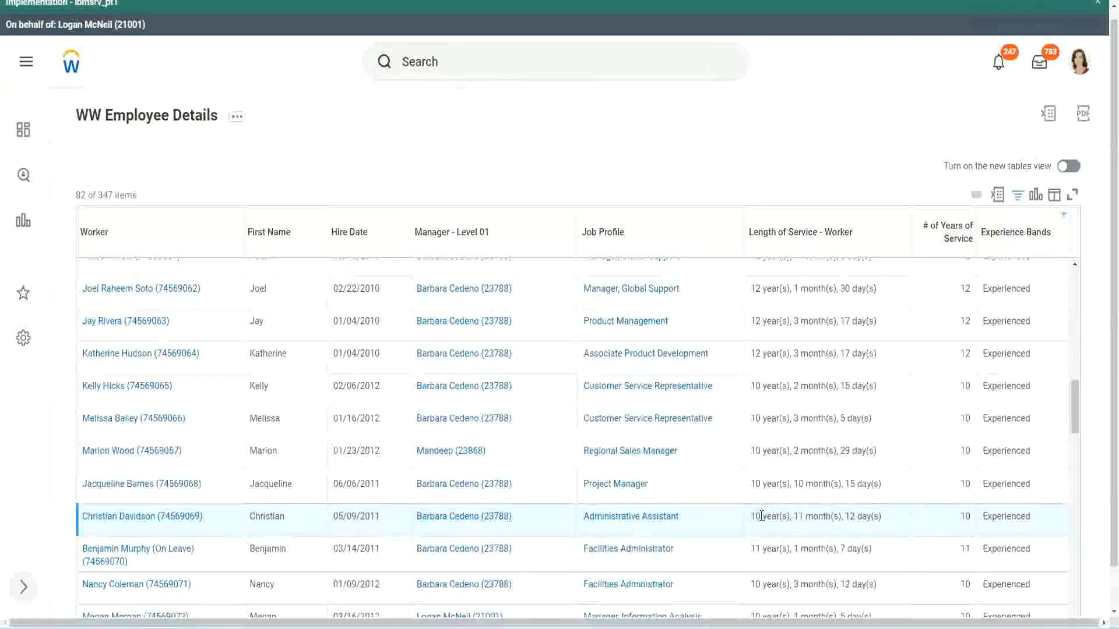
pyautogui.doubleClick(965, 516)
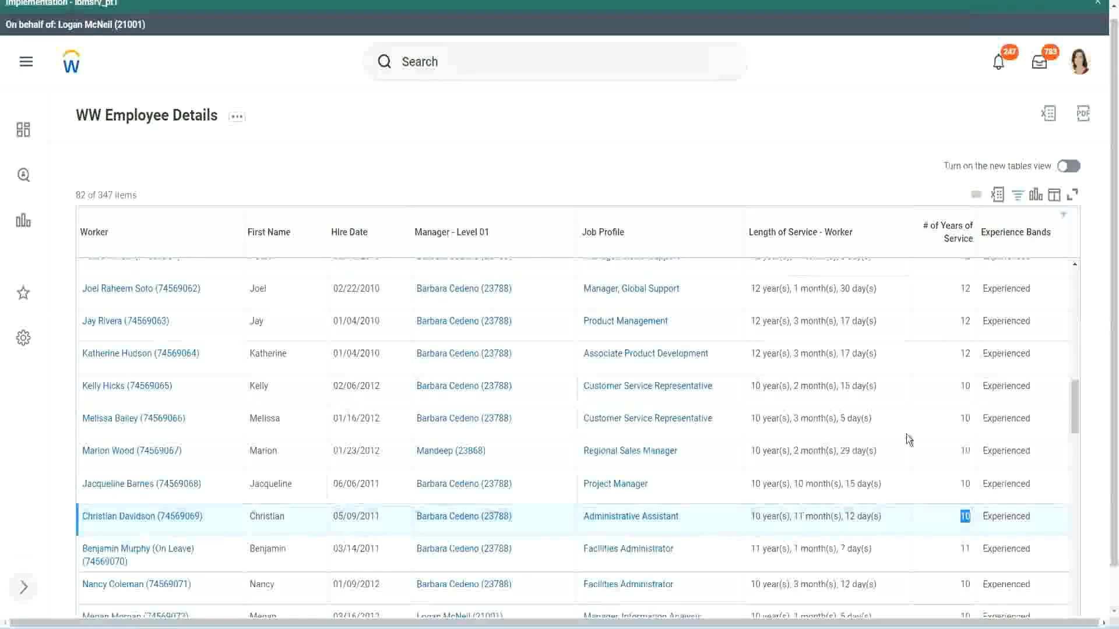
pyautogui.click(964, 367)
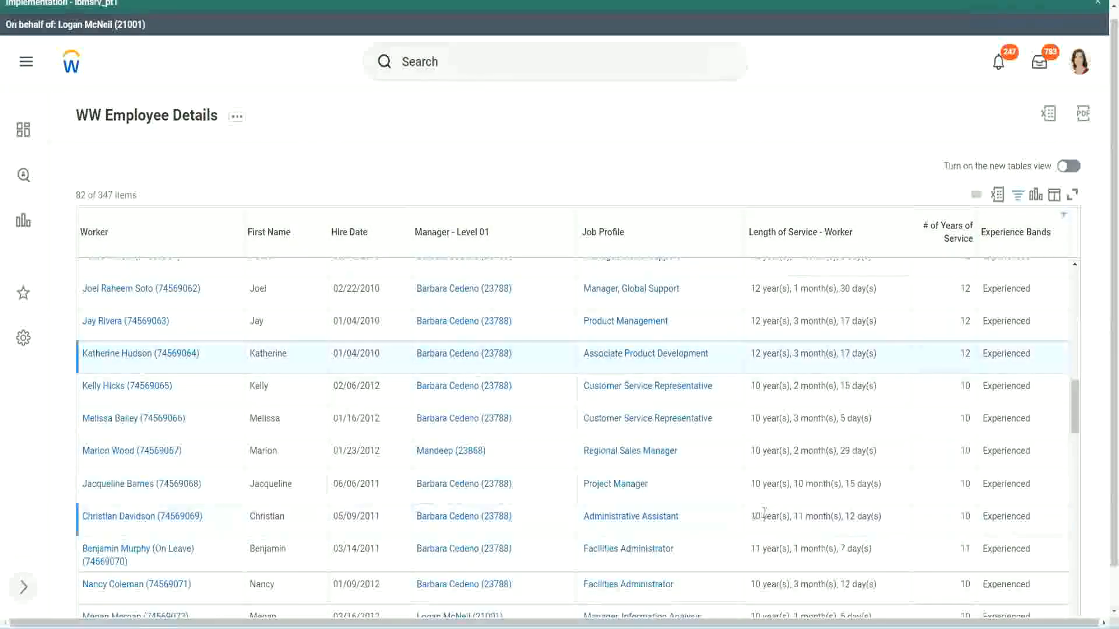
pyautogui.moveTo(751, 514); pyautogui.dragTo(764, 513)
pyautogui.click(845, 513)
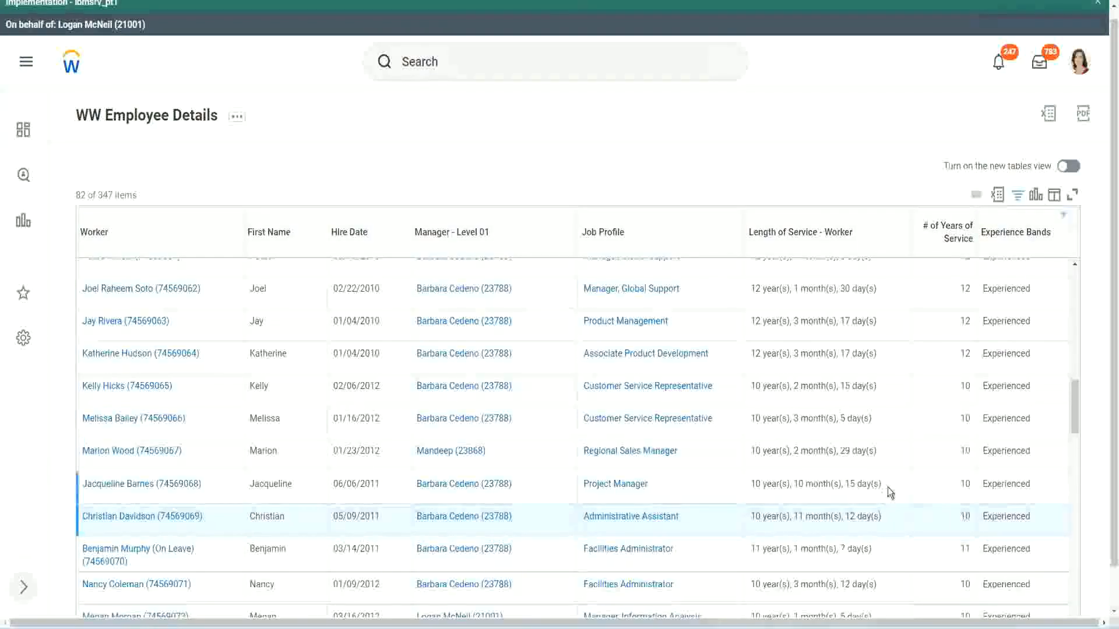
pyautogui.doubleClick(966, 289)
pyautogui.moveTo(750, 290); pyautogui.dragTo(894, 289)
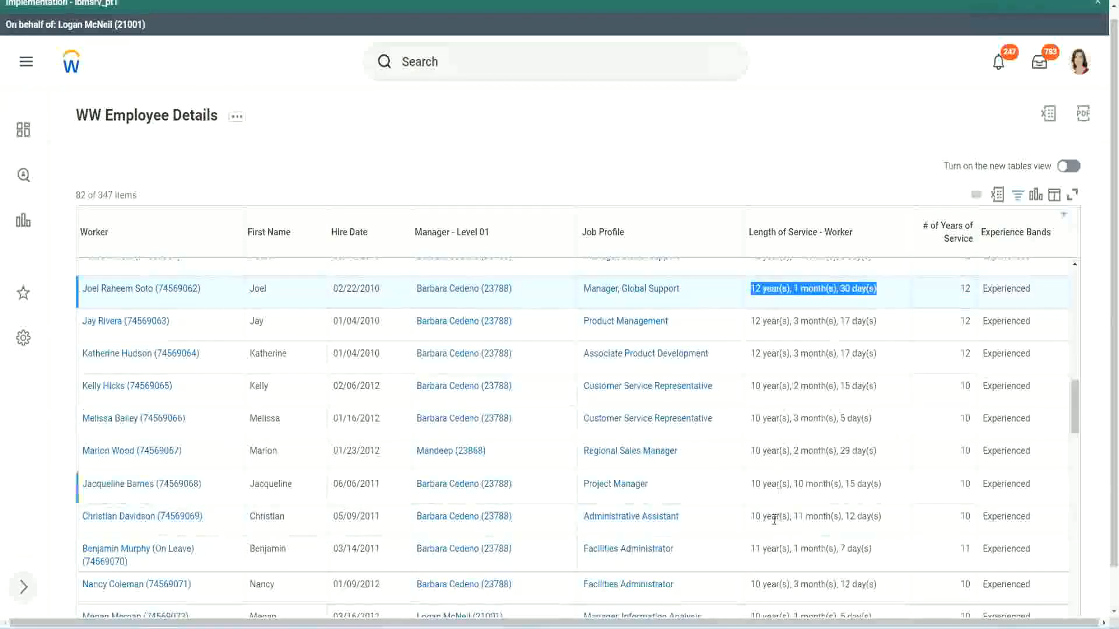
pyautogui.click(868, 516)
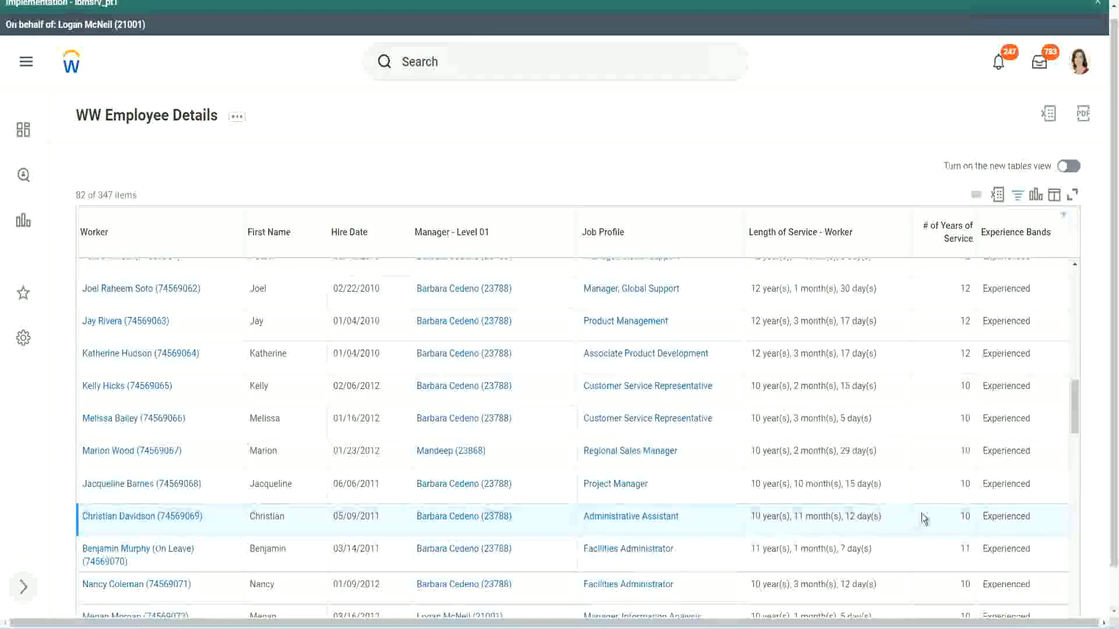
pyautogui.doubleClick(963, 516)
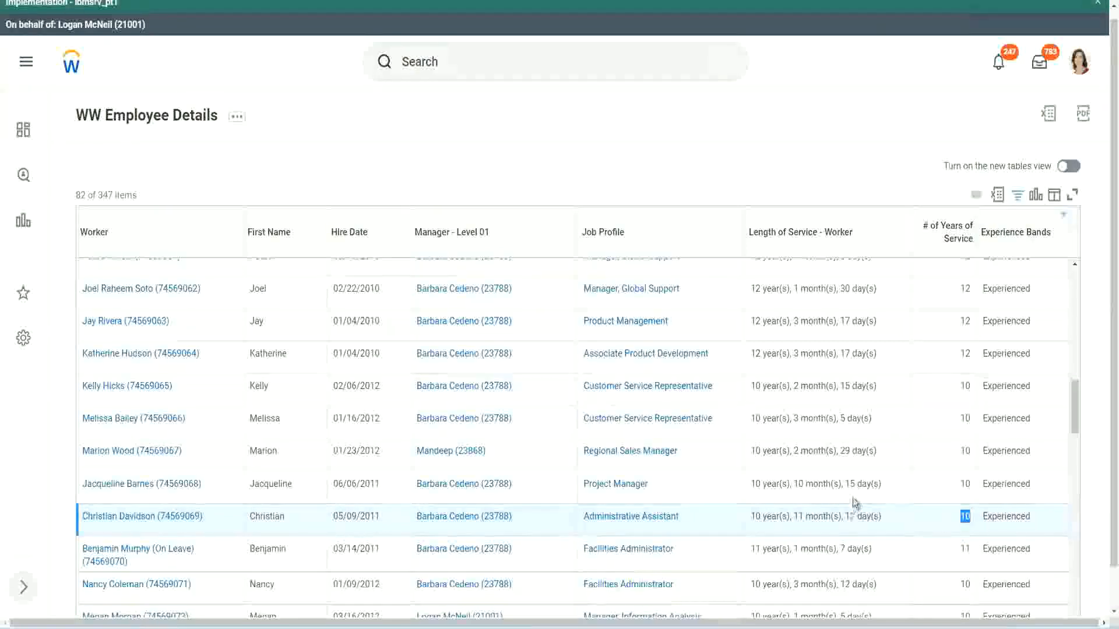
pyautogui.click(924, 520)
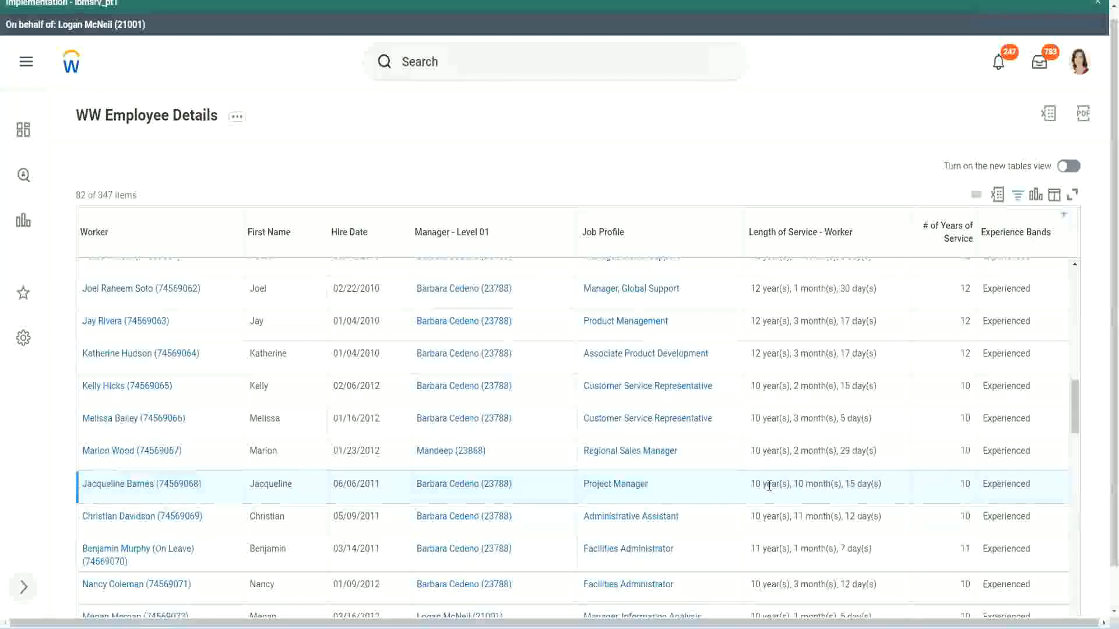
pyautogui.doubleClick(799, 484)
pyautogui.click(835, 484)
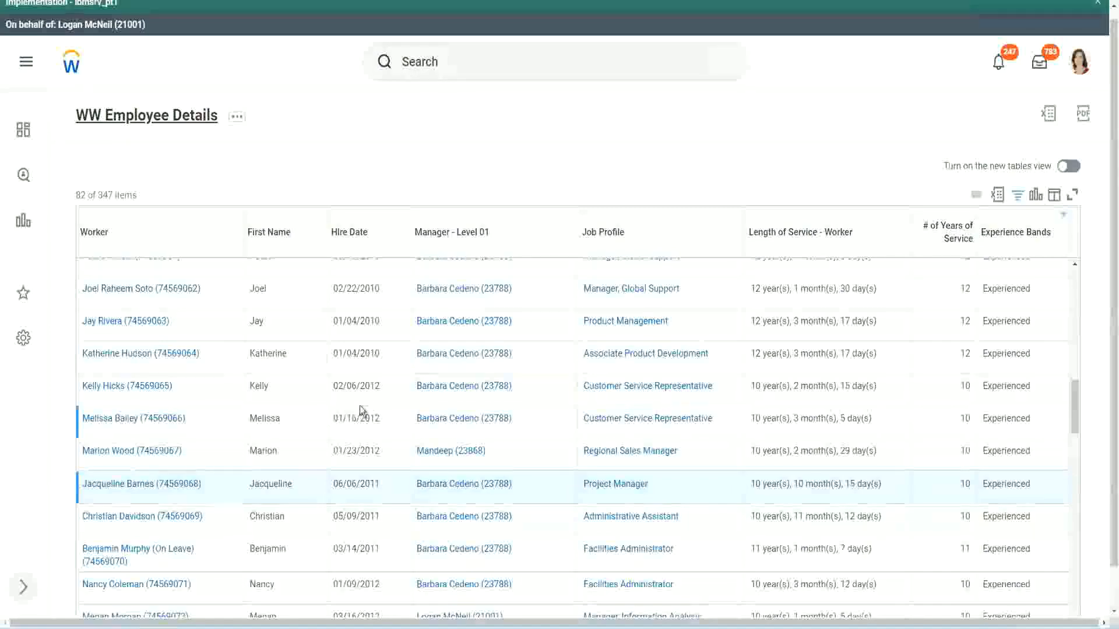
# Open the report column field CF-WW-Eval Exp-Derive Experience Bands from Years of Service in a new tab and review its conditions and return values.
pyautogui.scroll(-5, 360, 407)
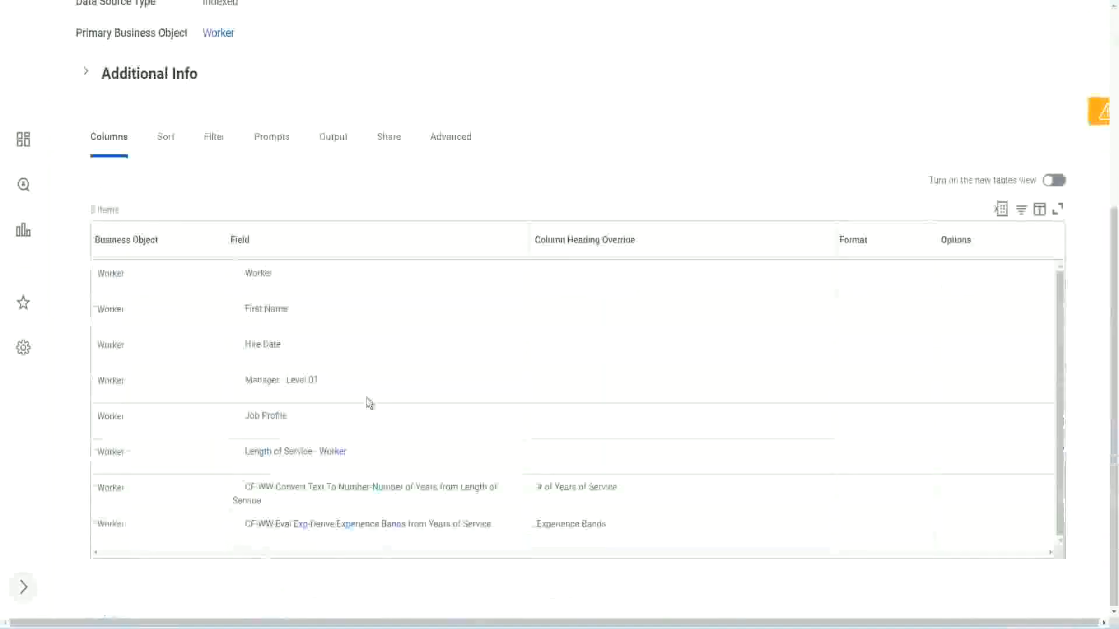
pyautogui.rightClick(304, 531)
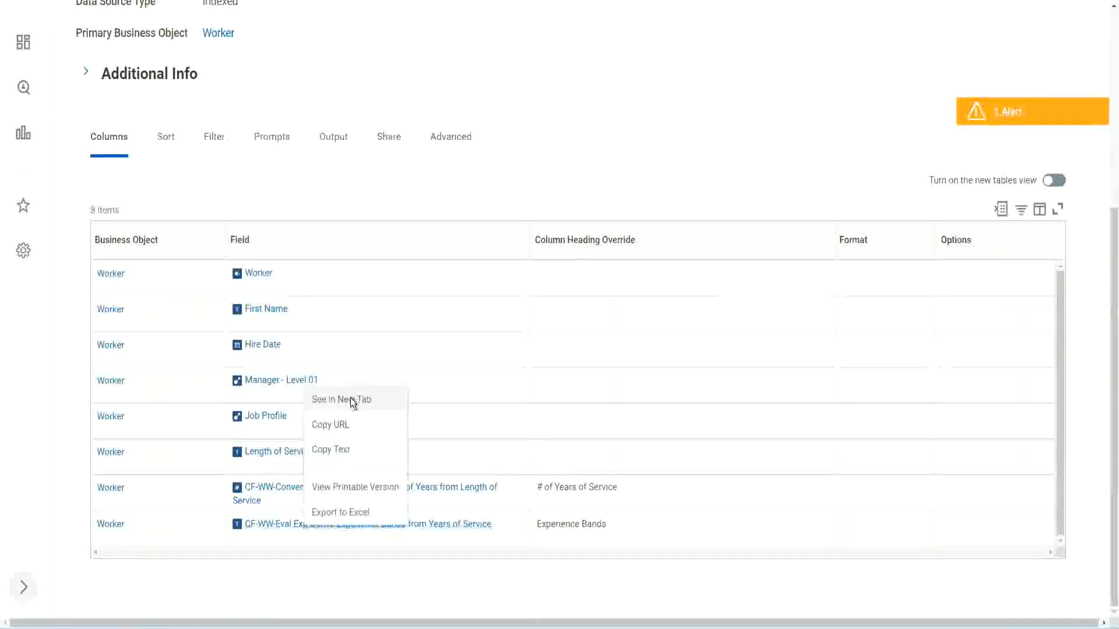
pyautogui.click(349, 401)
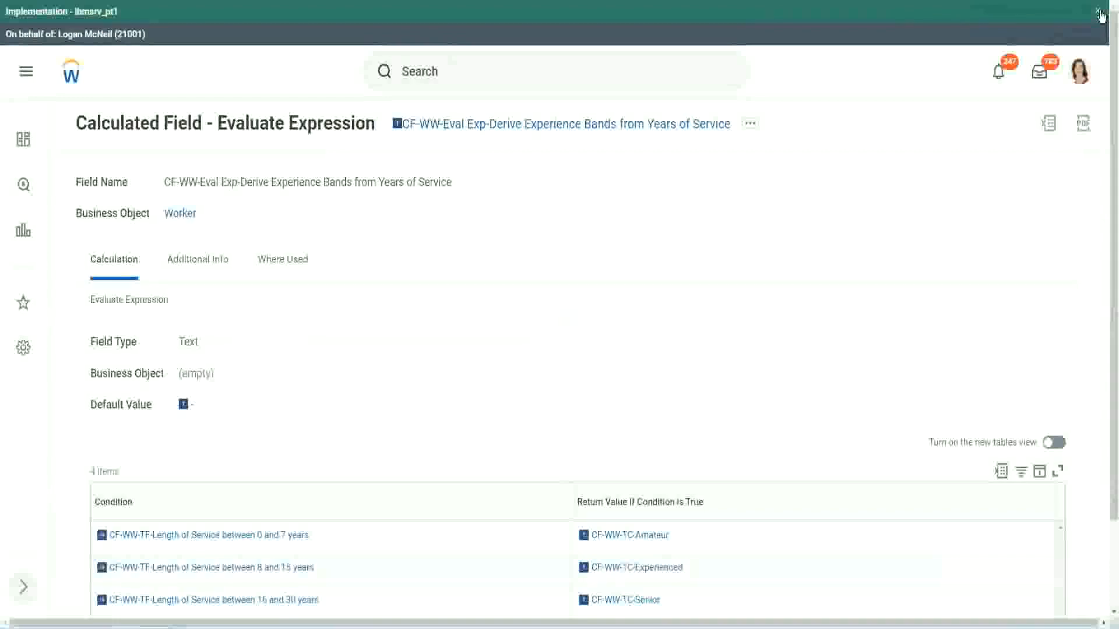
pyautogui.click(1097, 11)
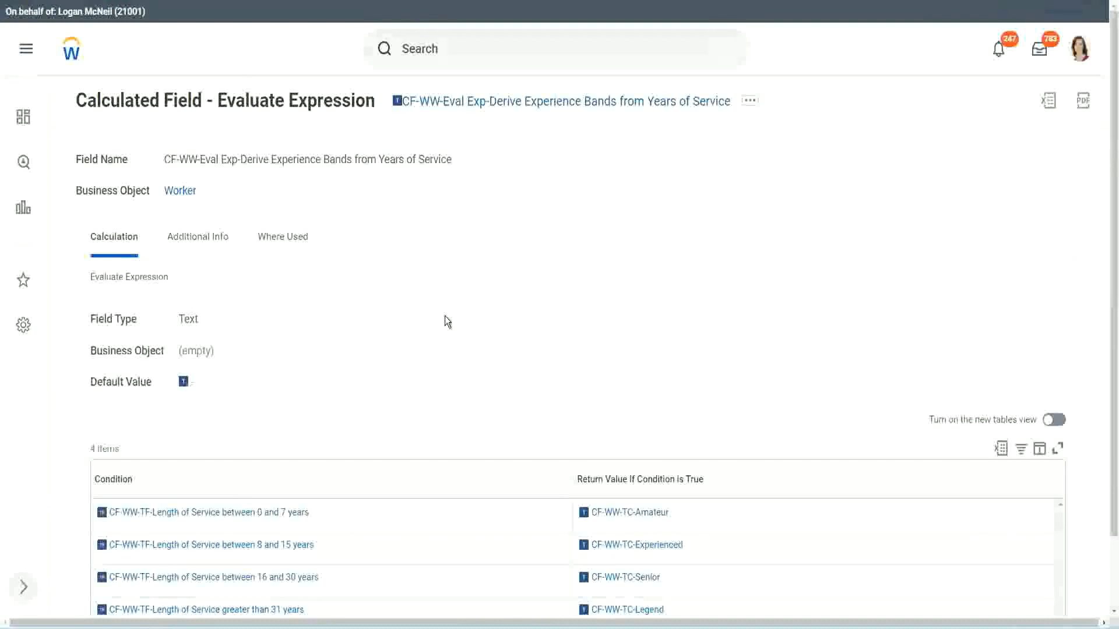
pyautogui.scroll(-1, 467, 311)
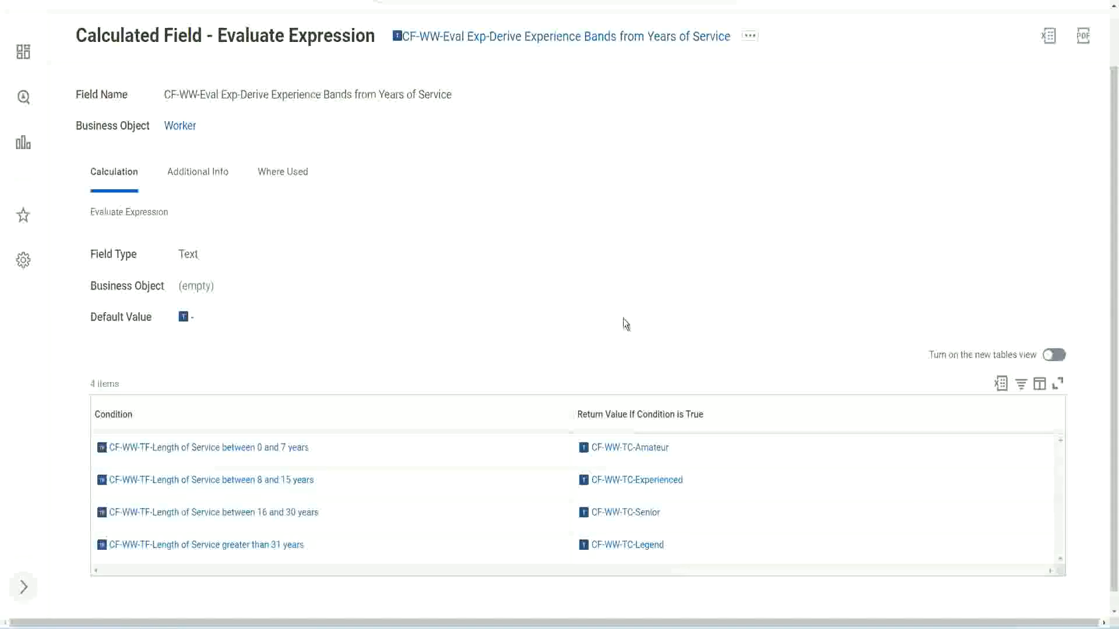
pyautogui.click(507, 412)
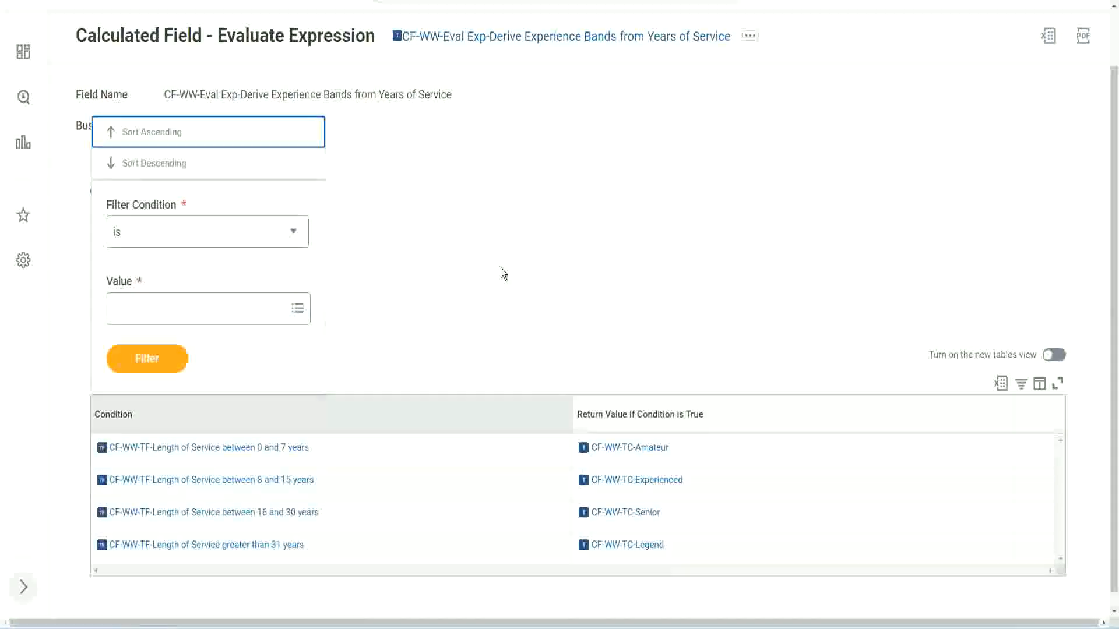
pyautogui.click(500, 273)
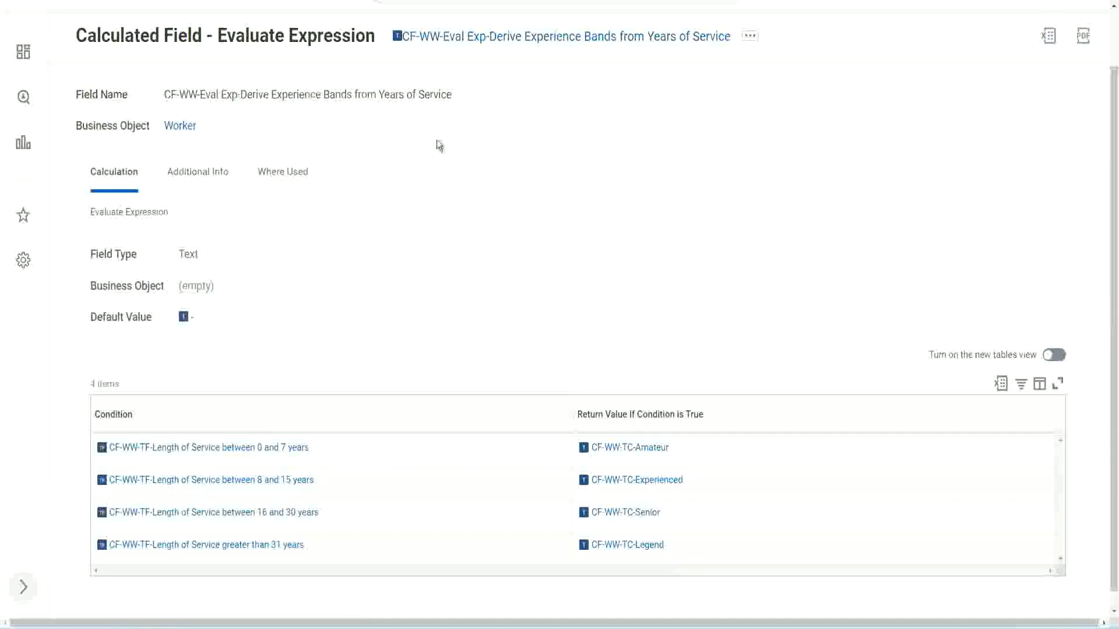
# Copy the Evaluate Expression field's name, return to the report definition and open the Create Calculated Field task.
pyautogui.rightClick(492, 43)
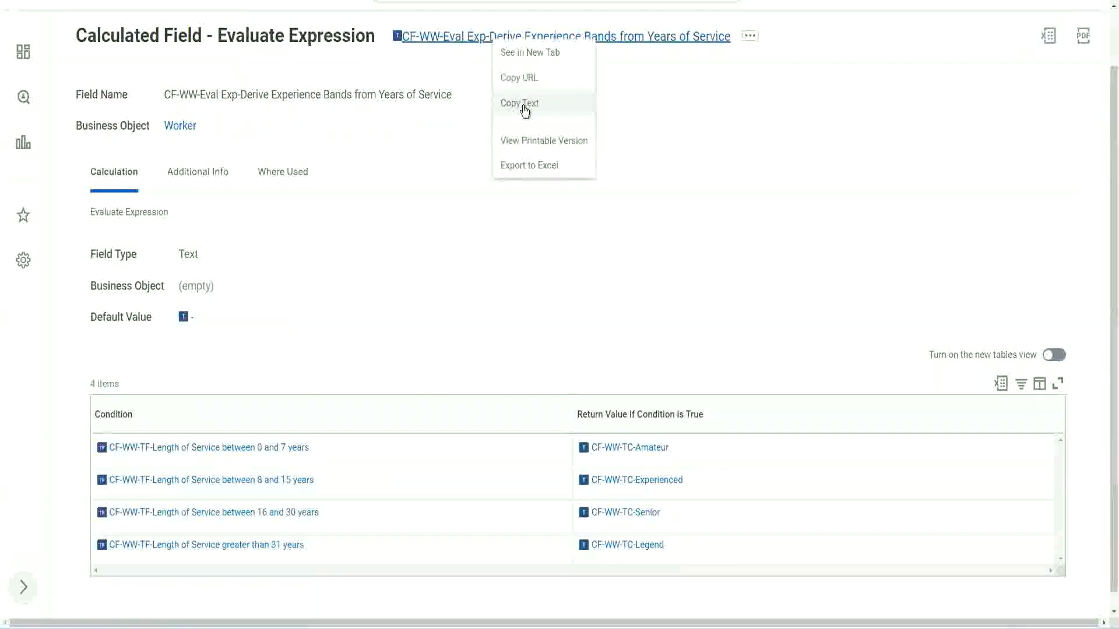
pyautogui.click(525, 108)
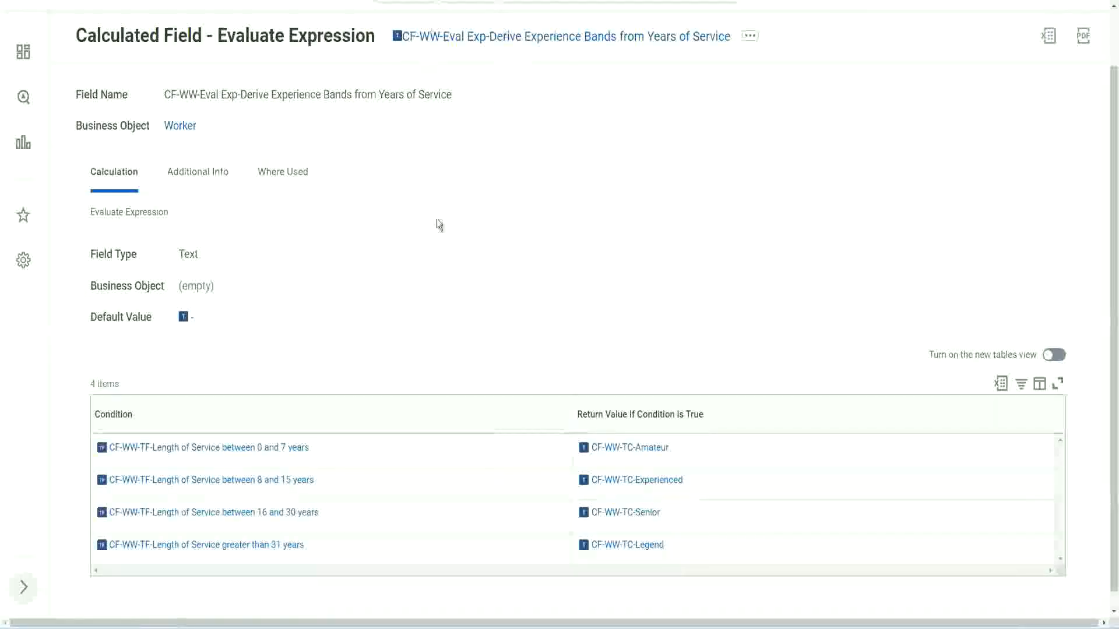
pyautogui.scroll(1, 435, 232)
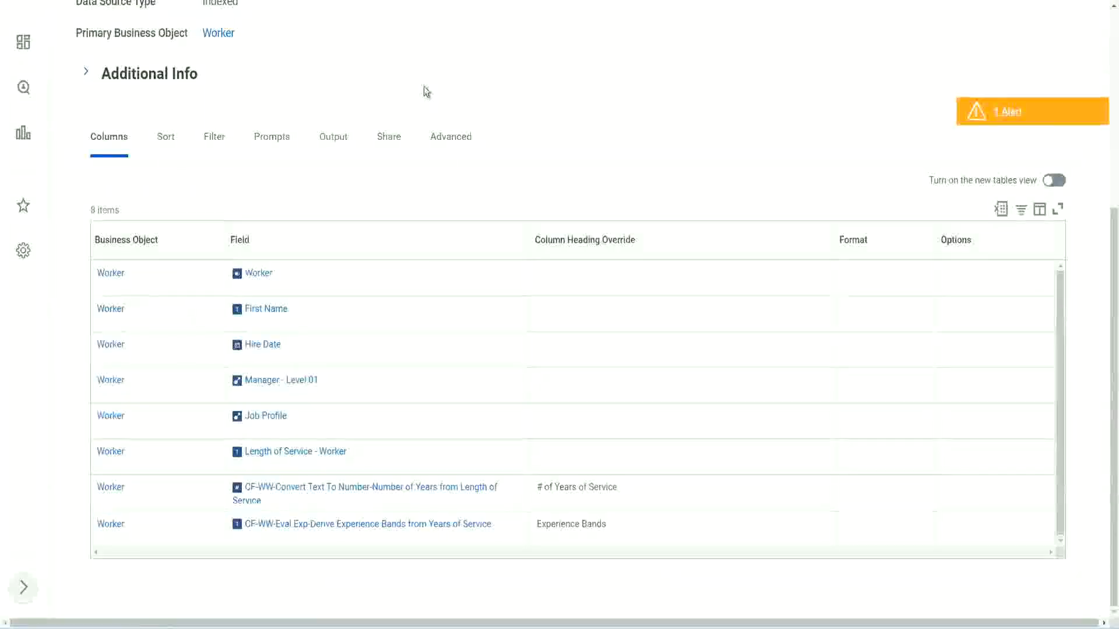
pyautogui.scroll(5, 432, 93)
pyautogui.click(455, 70)
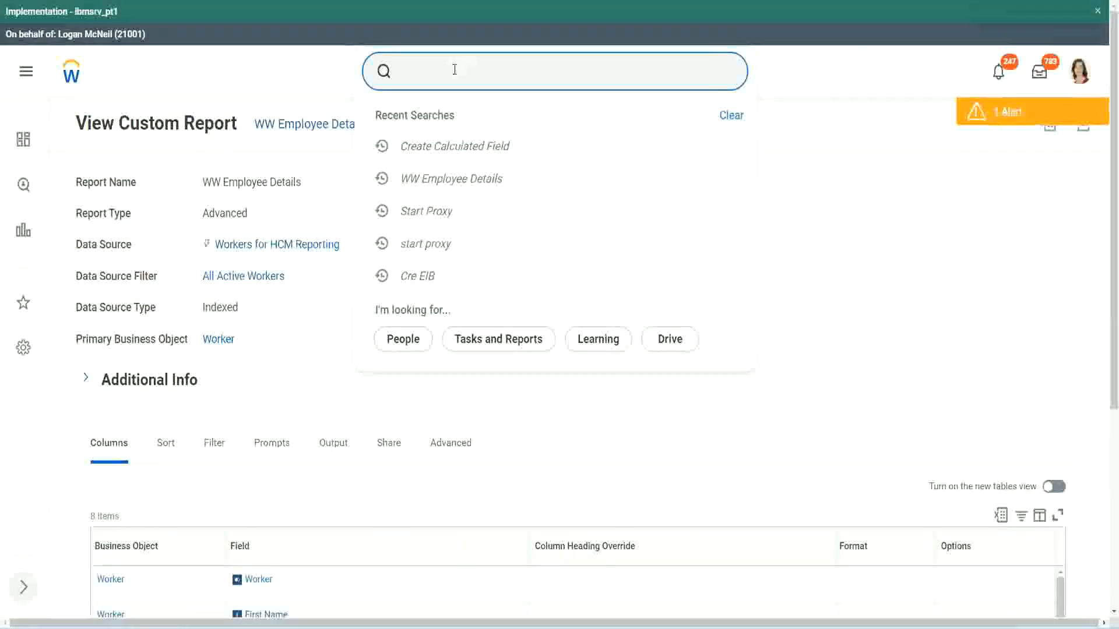
pyautogui.write('create cal field')
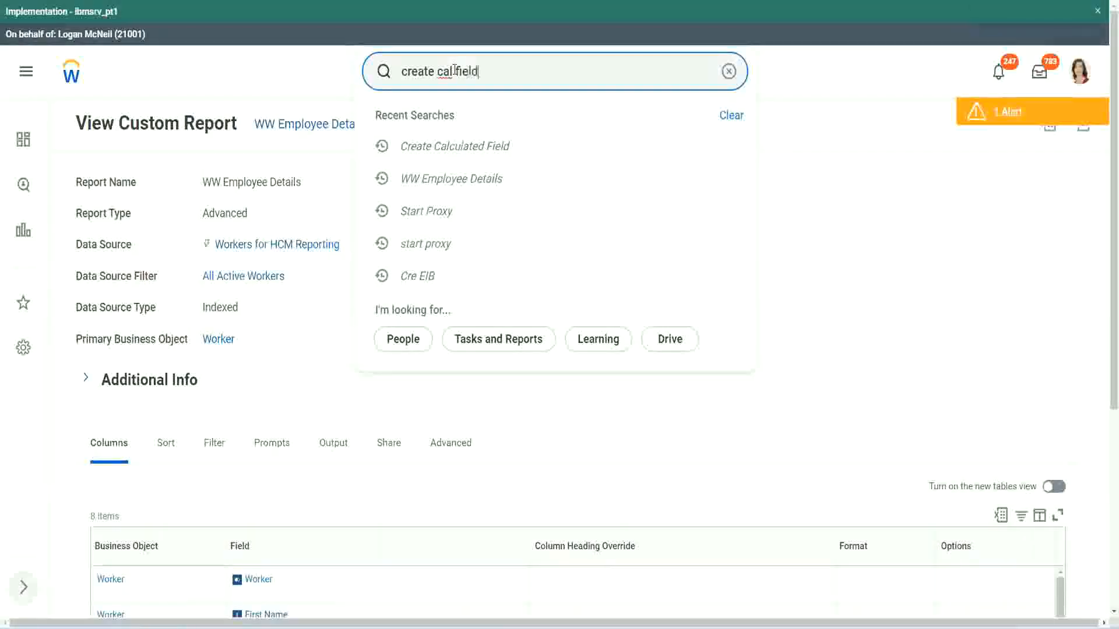
pyautogui.click(468, 120)
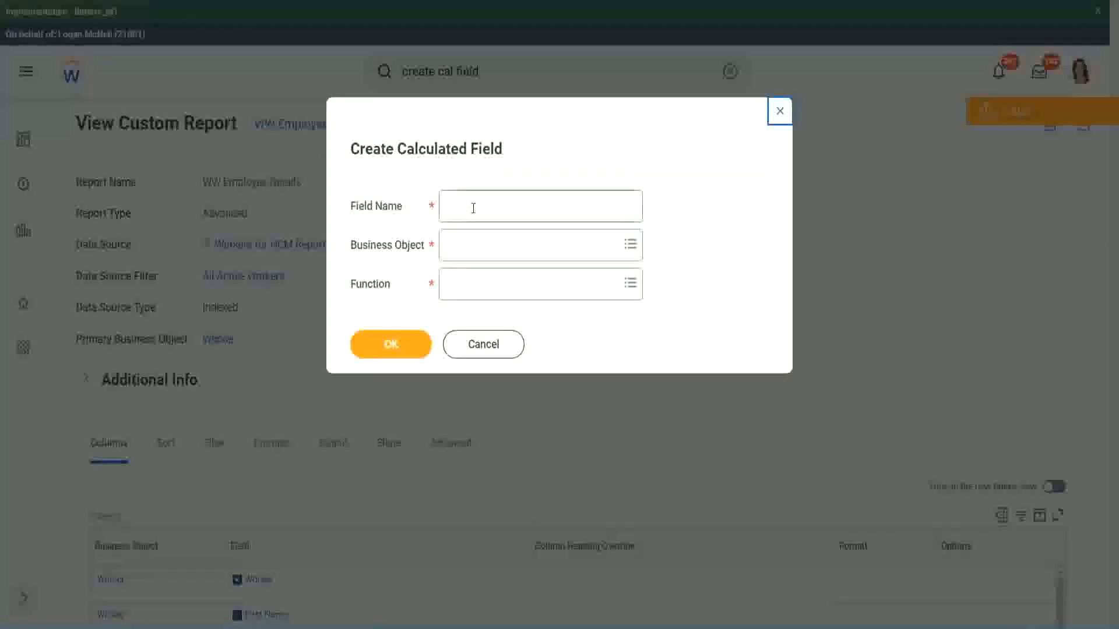
# Paste the copied name CF-WW-Eval Exp-Derive Experience Bands from Years of Service as the new calculated field's name.
pyautogui.click(473, 208)
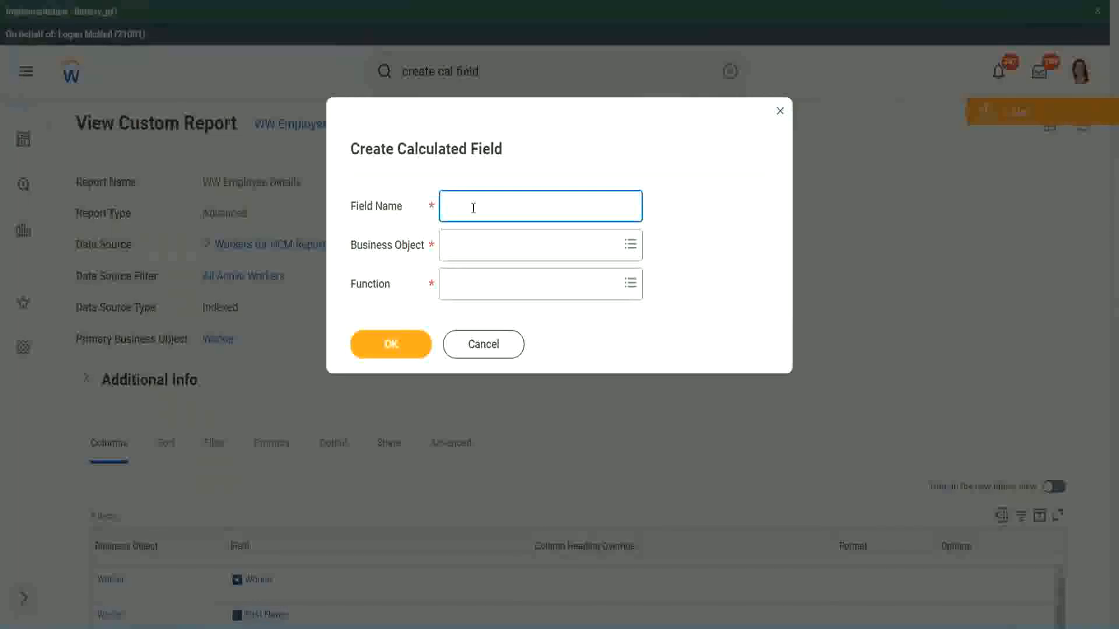
pyautogui.hotkey('ctrl', 'v')
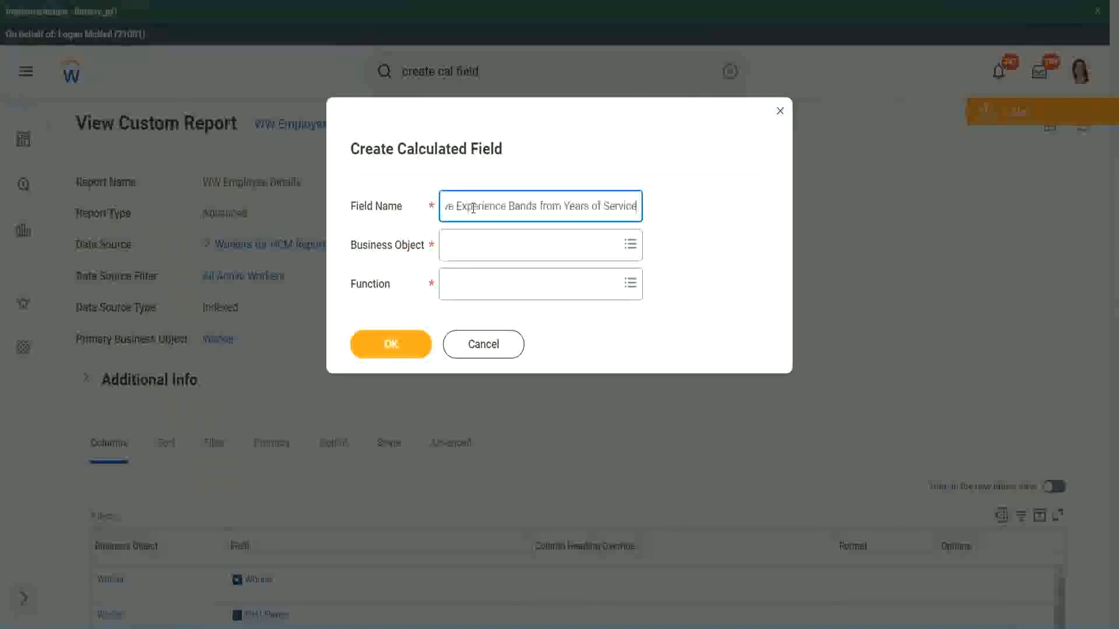
pyautogui.moveTo(505, 207); pyautogui.dragTo(405, 187)
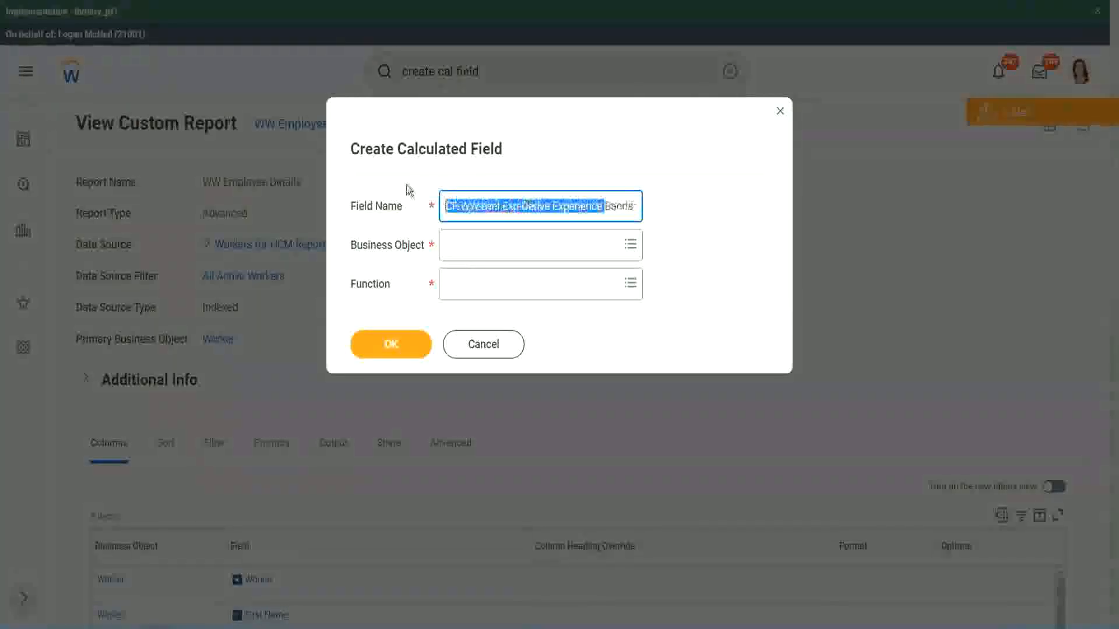
pyautogui.click(503, 206)
# Insert "Bands" after "Exp" in the new calculated field's name.
pyautogui.doubleClick(510, 208)
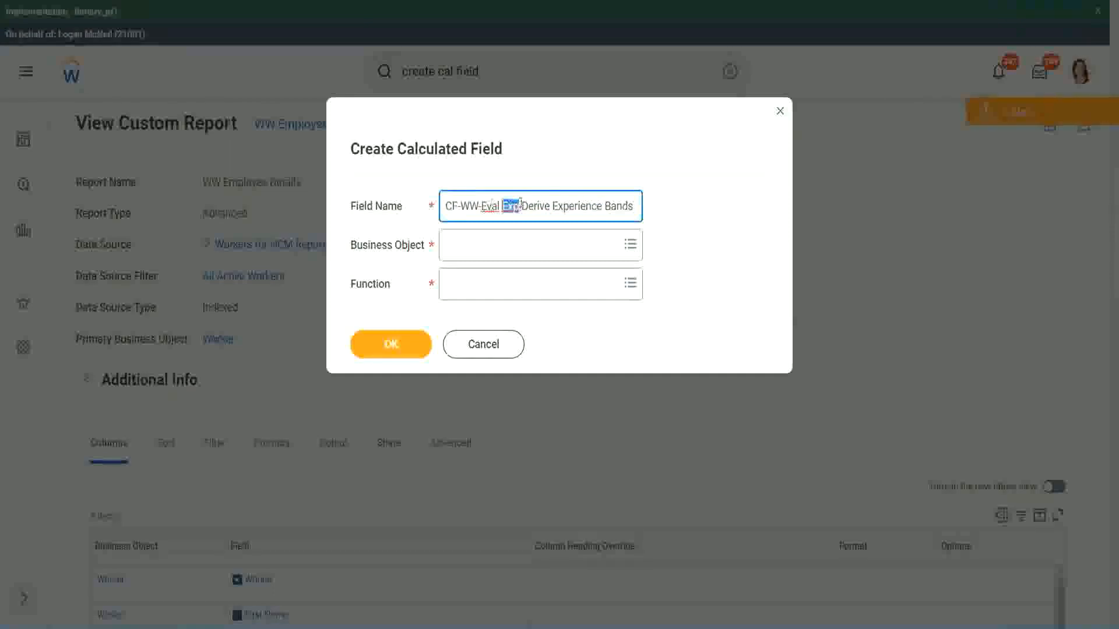
pyautogui.click(518, 205)
pyautogui.write('bands')
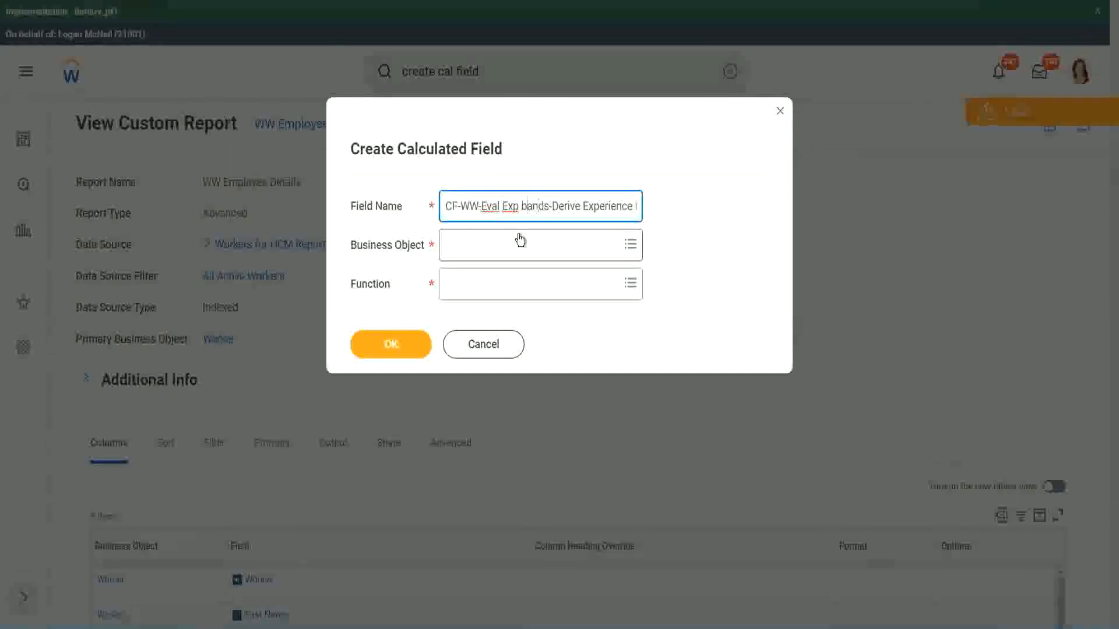
pyautogui.hotkey('ctrl', 'Left')
pyautogui.hotkey('shift', 'Right')
pyautogui.write('B')
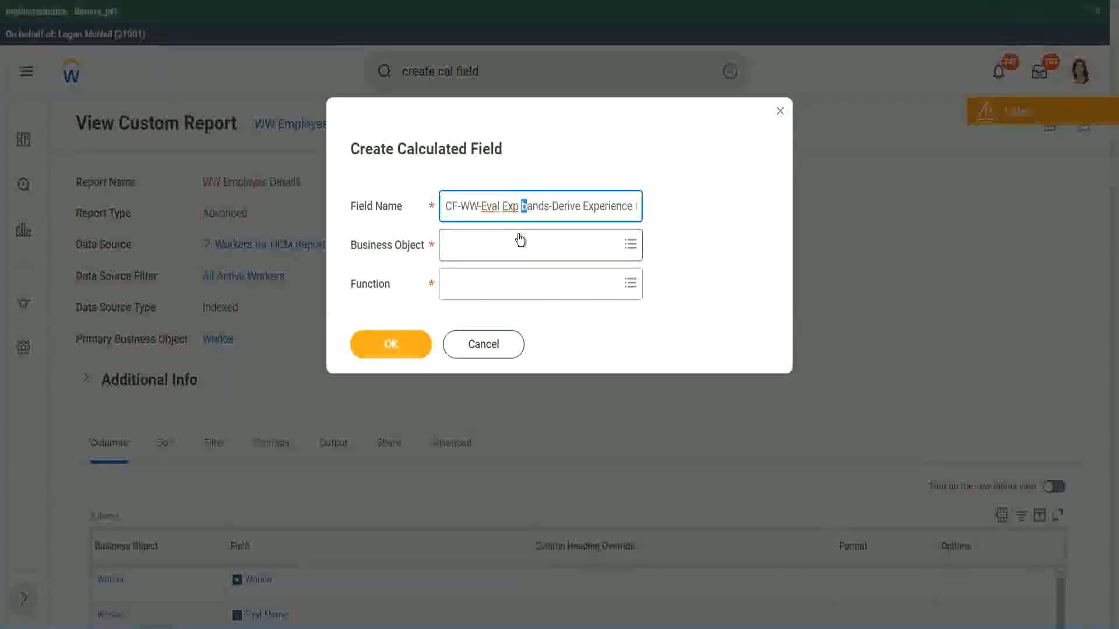
pyautogui.press('Right')
pyautogui.press('Right')
pyautogui.press('Right')
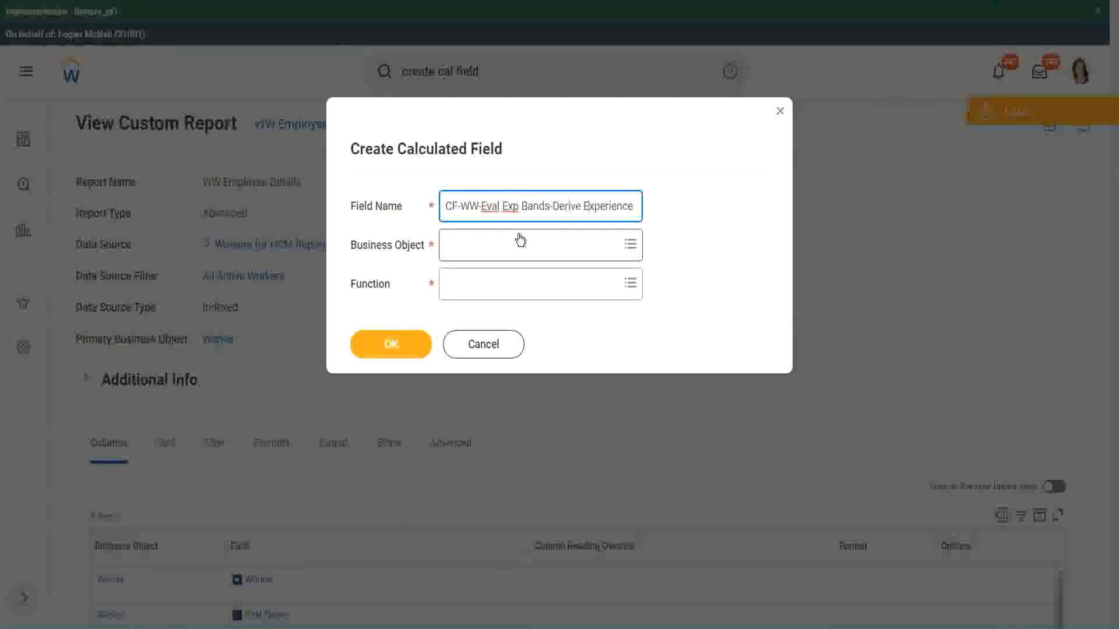
# Replace "Derive" with "Determine" in the calculated field's name.
pyautogui.press('End')
pyautogui.write('Bands from Years of')
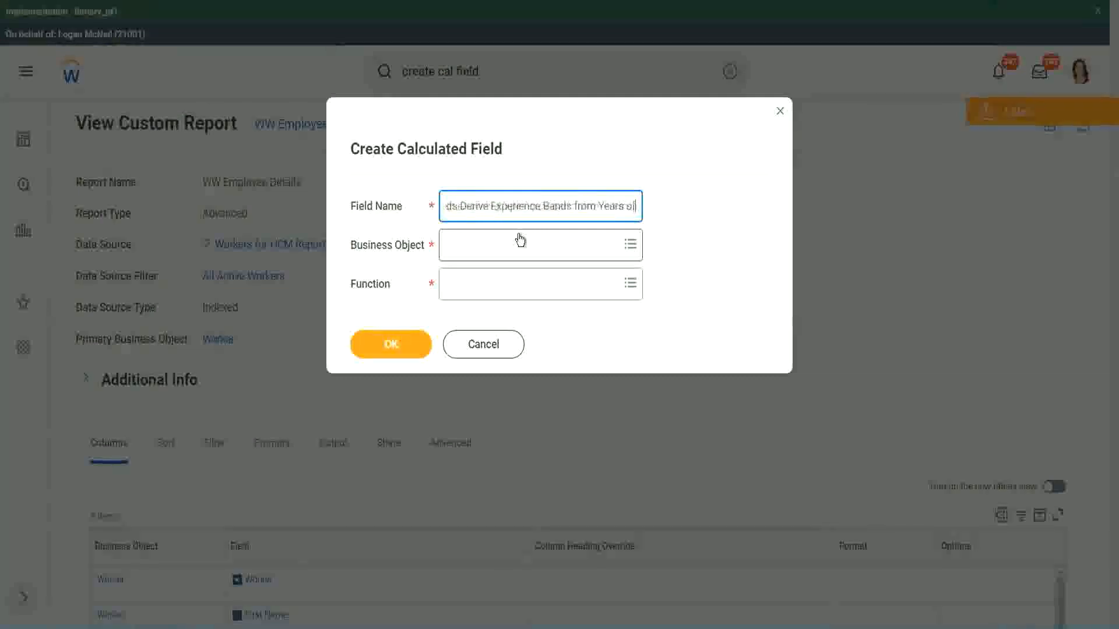
pyautogui.press('Left')
pyautogui.press('Left')
pyautogui.press('Left')
pyautogui.press('Left')
pyautogui.press('Left')
pyautogui.press('Left')
pyautogui.press('Left')
pyautogui.press('Left')
pyautogui.press('Left')
pyautogui.press('Left')
pyautogui.press('Left')
pyautogui.press('Left')
pyautogui.press('Left')
pyautogui.press('Left')
pyautogui.press('Left')
pyautogui.press('Left')
pyautogui.press('Left')
pyautogui.press('Left')
pyautogui.press('Left')
pyautogui.press('Left')
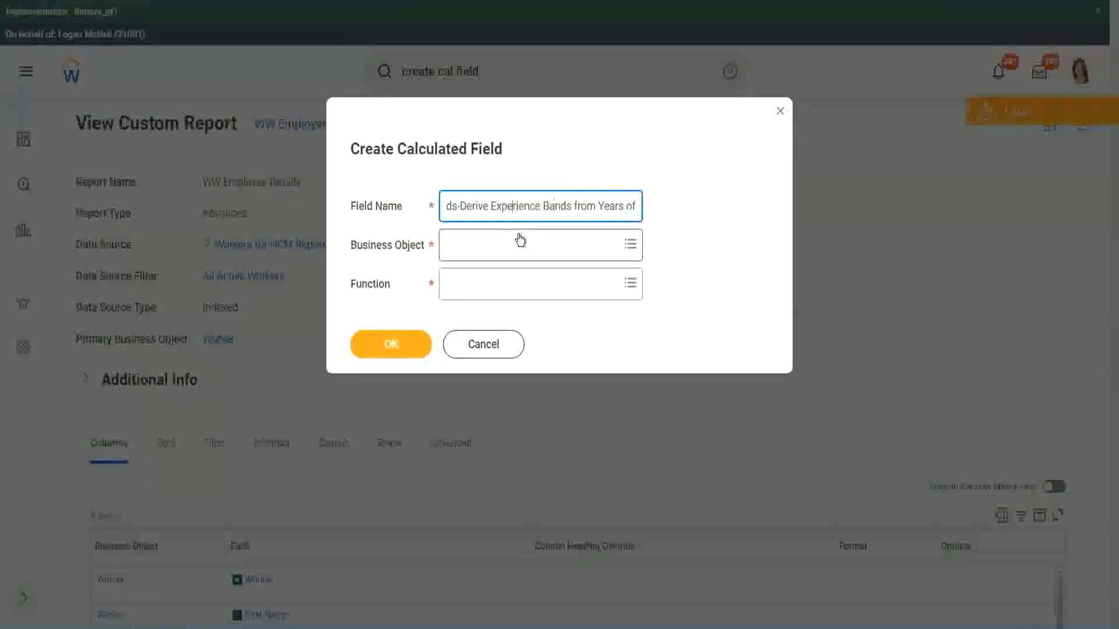
pyautogui.press('Left')
pyautogui.press('Left')
pyautogui.hotkey('shift', 'Left')
pyautogui.hotkey('shift', 'Left')
pyautogui.hotkey('shift', 'Left')
pyautogui.hotkey('shift', 'Left')
pyautogui.hotkey('shift', 'Left')
pyautogui.hotkey('shift', 'Left')
pyautogui.write('Determine')
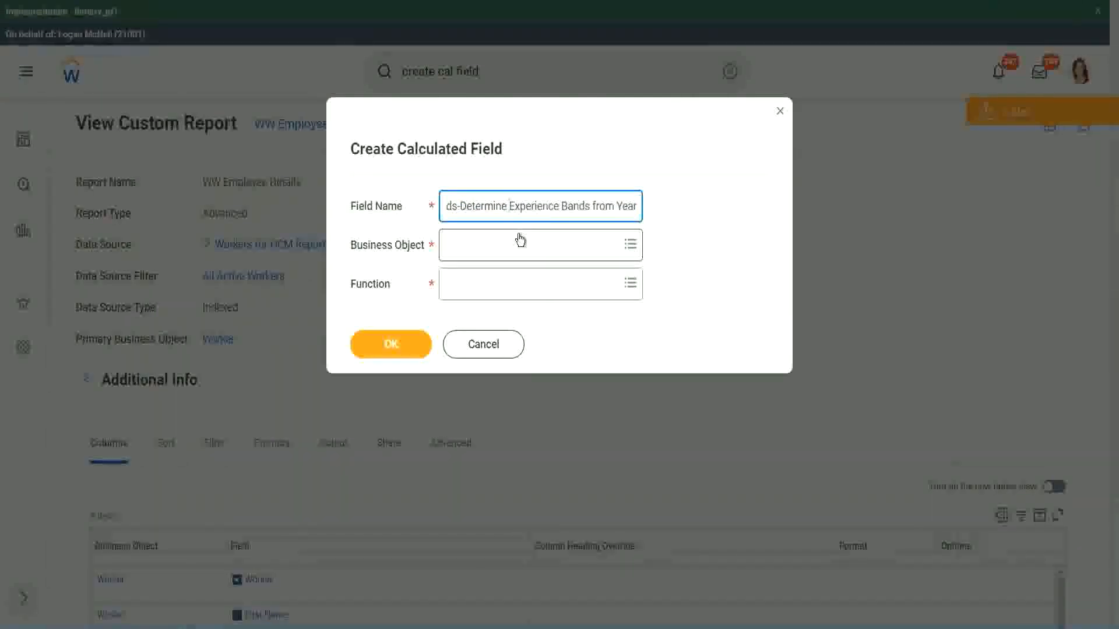
pyautogui.press('End')
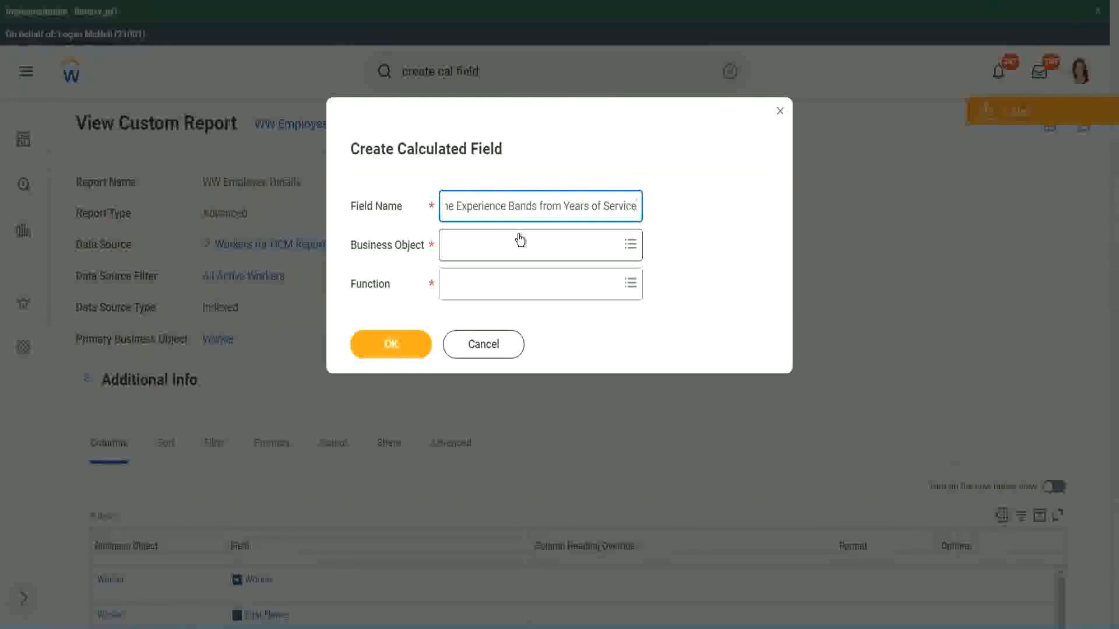
# Set the calculated field's business object to Worker and its function to Evaluate Expression Band.
pyautogui.click(498, 251)
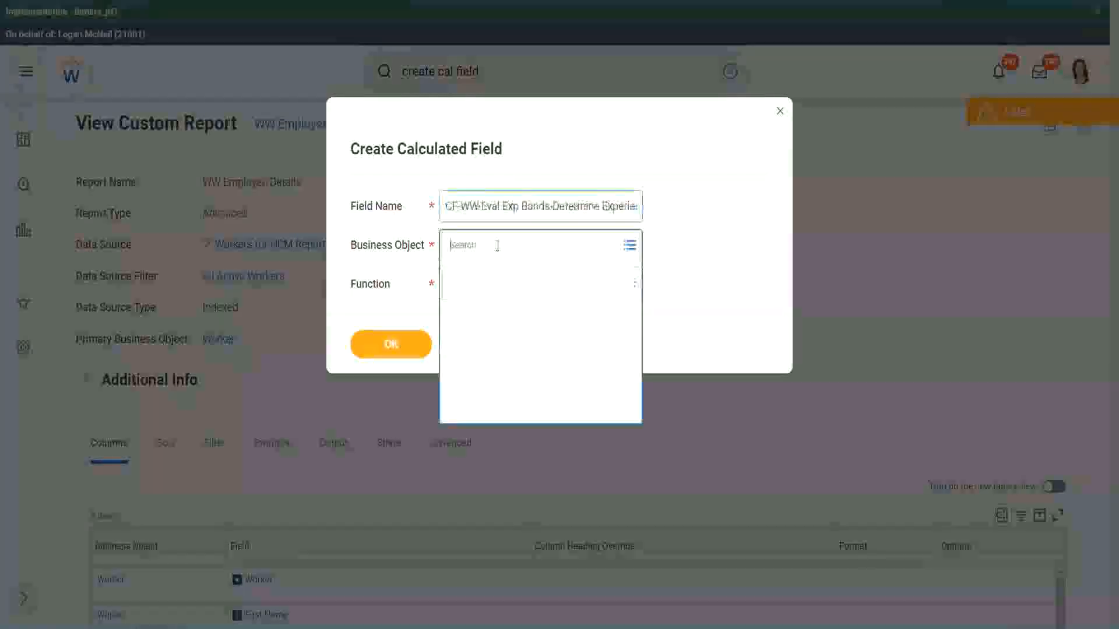
pyautogui.write('work')
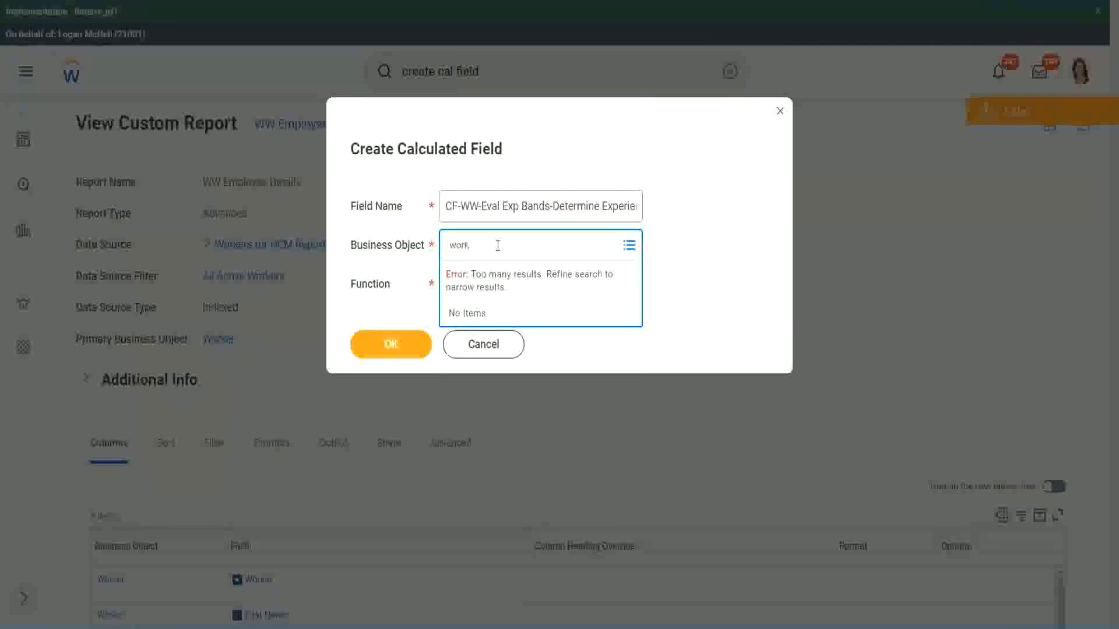
pyautogui.write('er')
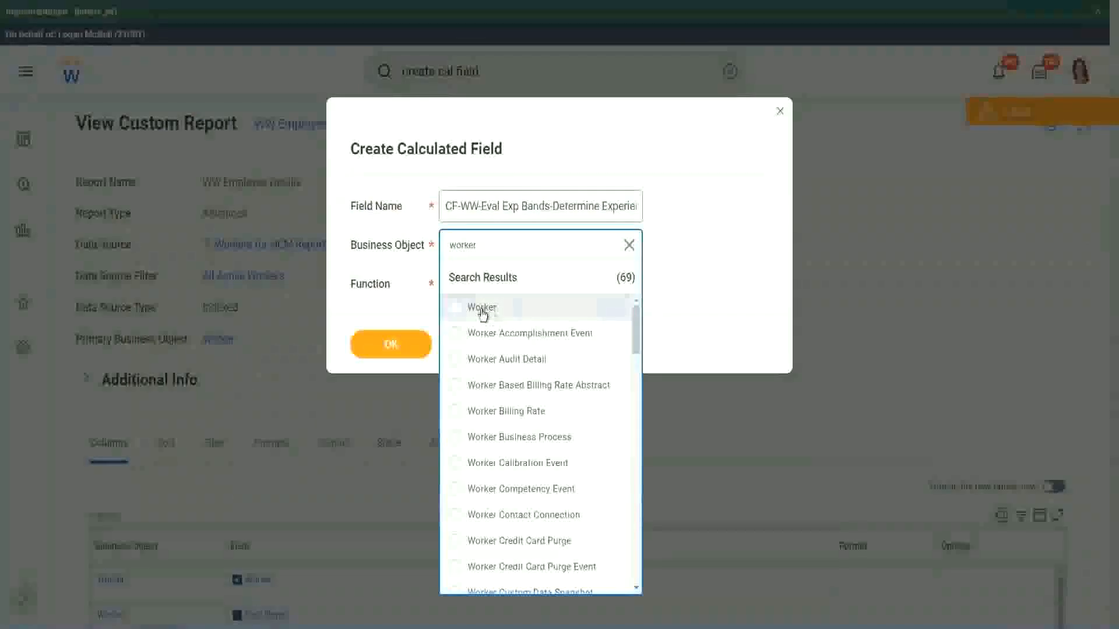
pyautogui.click(484, 309)
pyautogui.click(473, 282)
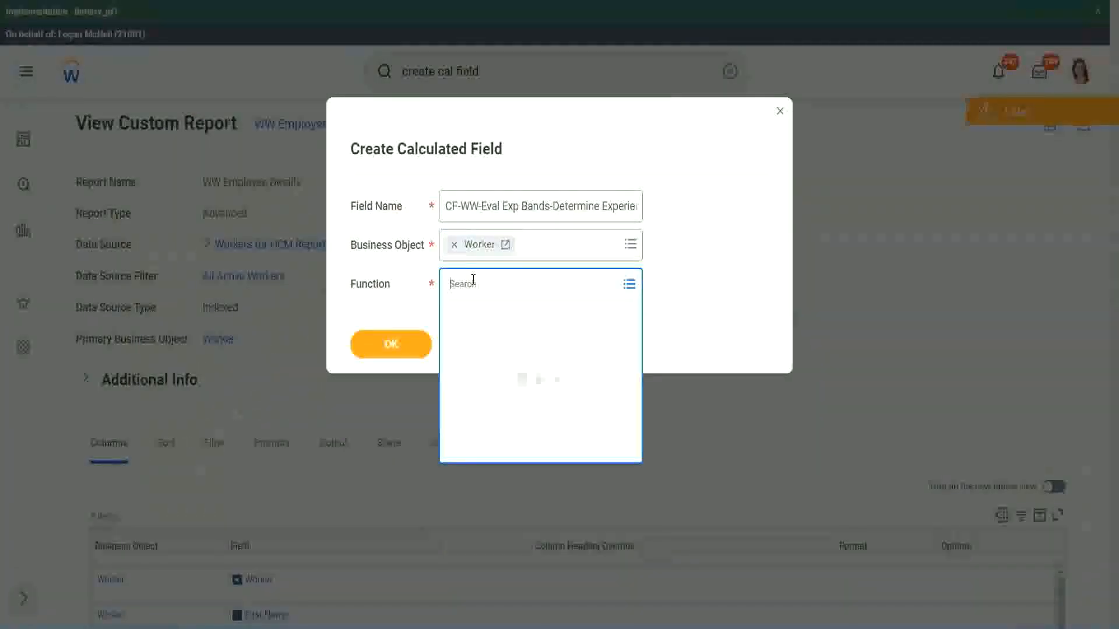
pyautogui.write('eval exp')
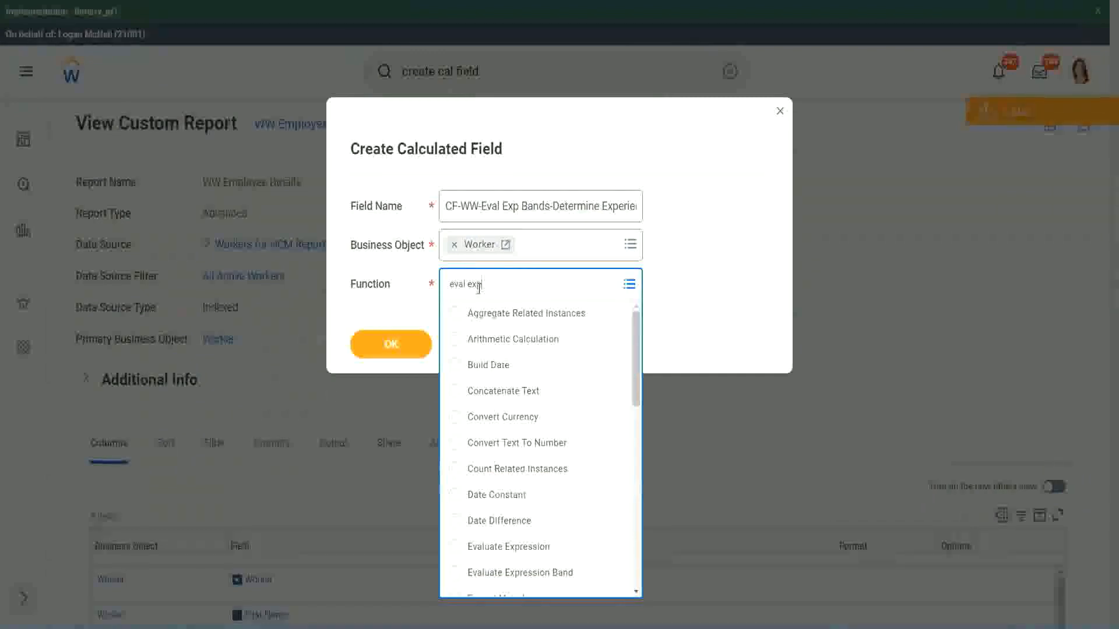
pyautogui.press('Return')
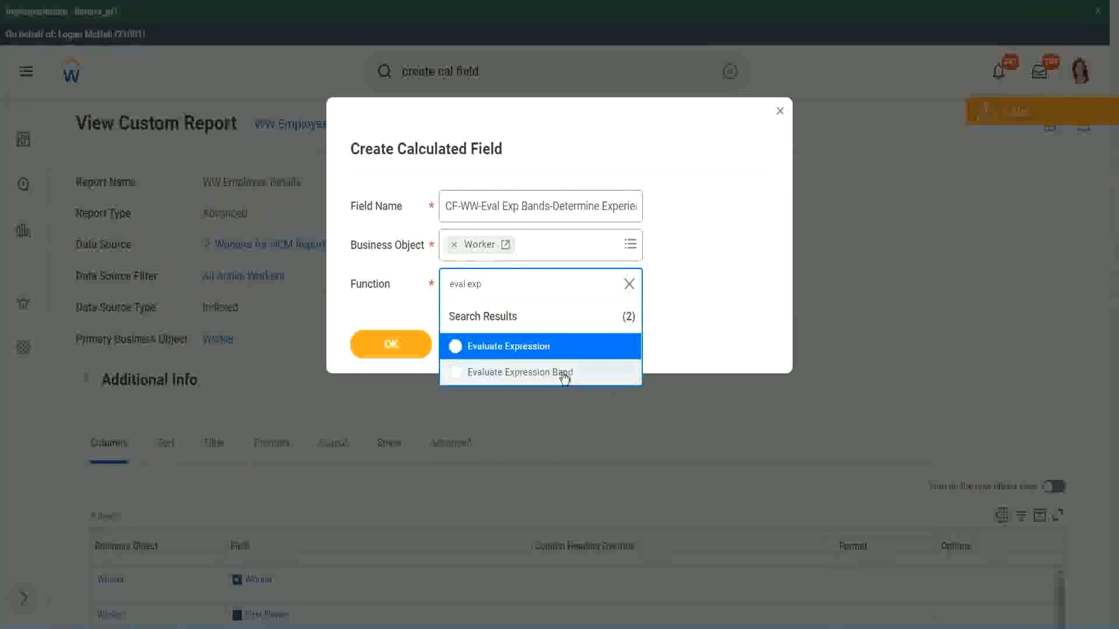
pyautogui.click(564, 377)
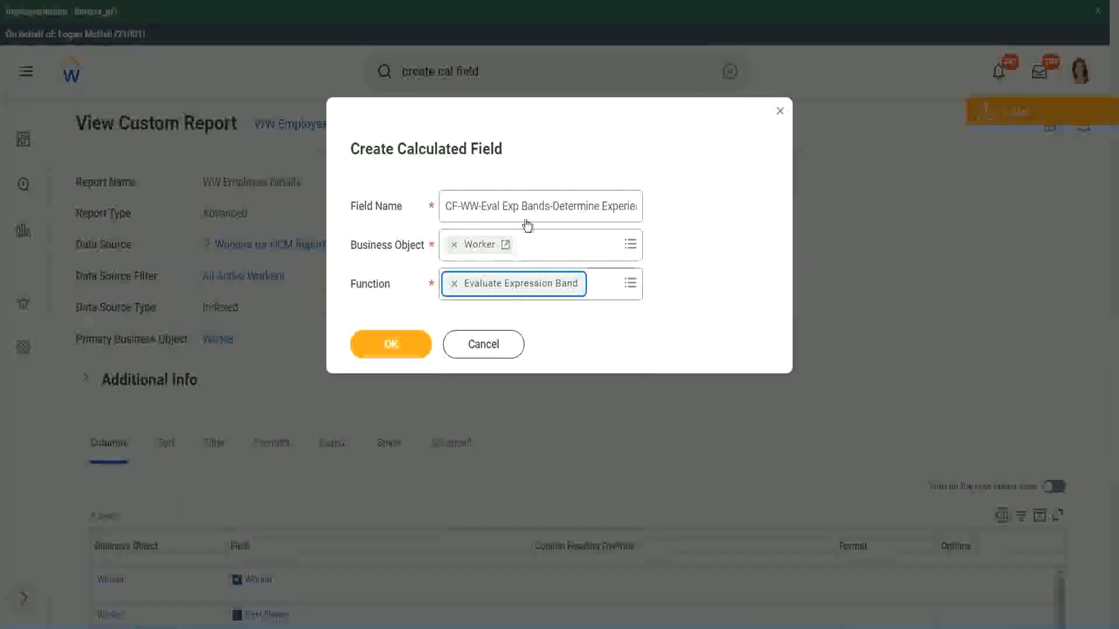
# Shorten "Exp Bands" to "Exp Band" in the field name and continue to the calculation definition.
pyautogui.click(548, 204)
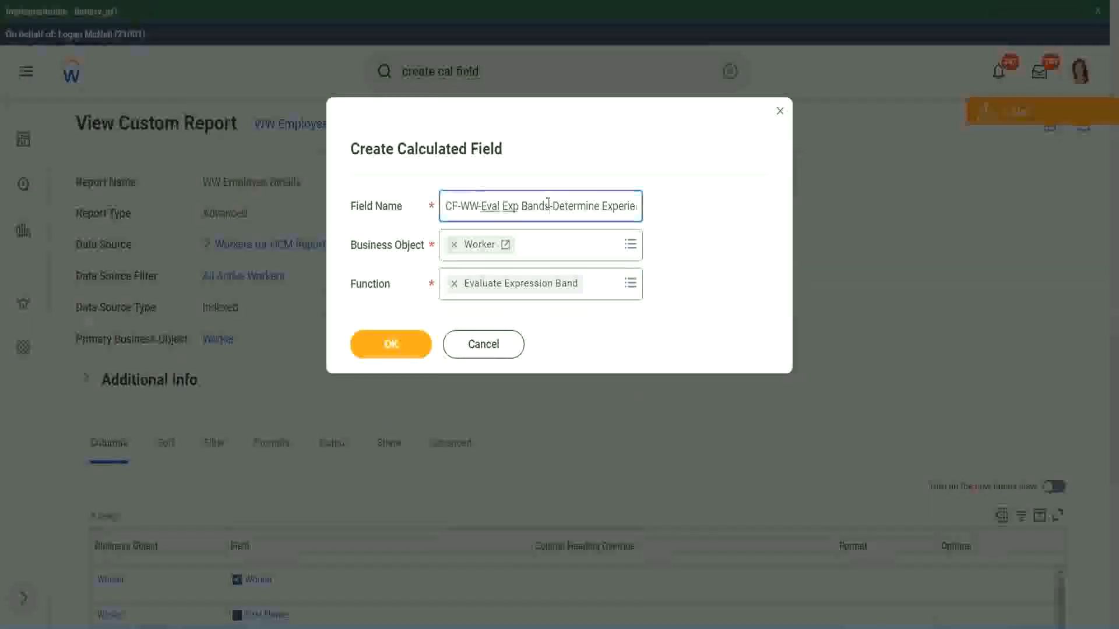
pyautogui.press('BackSpace')
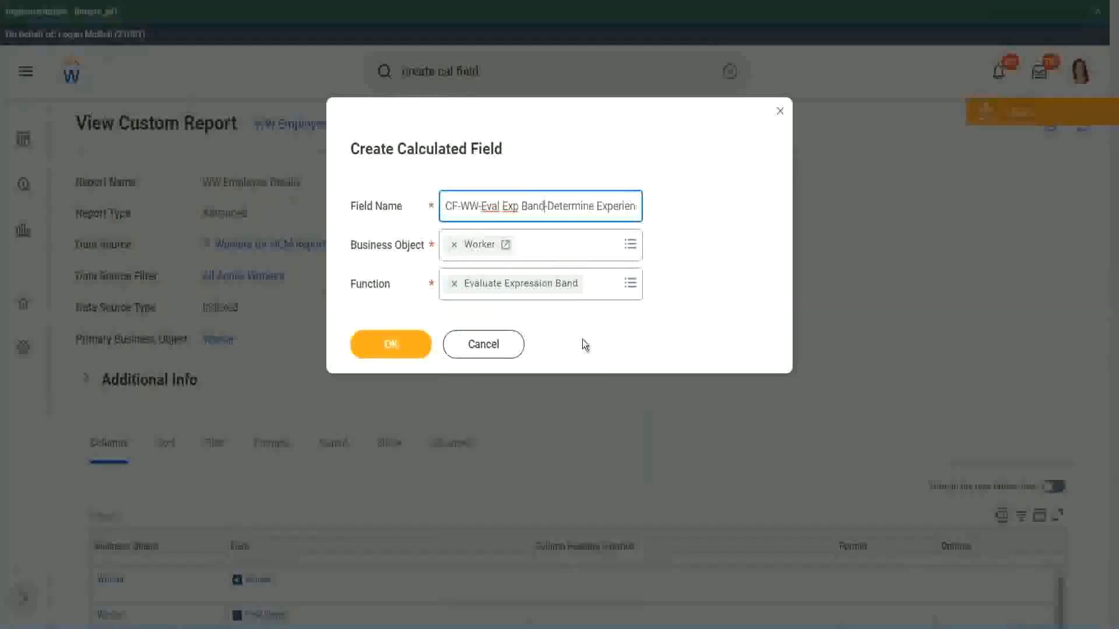
pyautogui.click(395, 346)
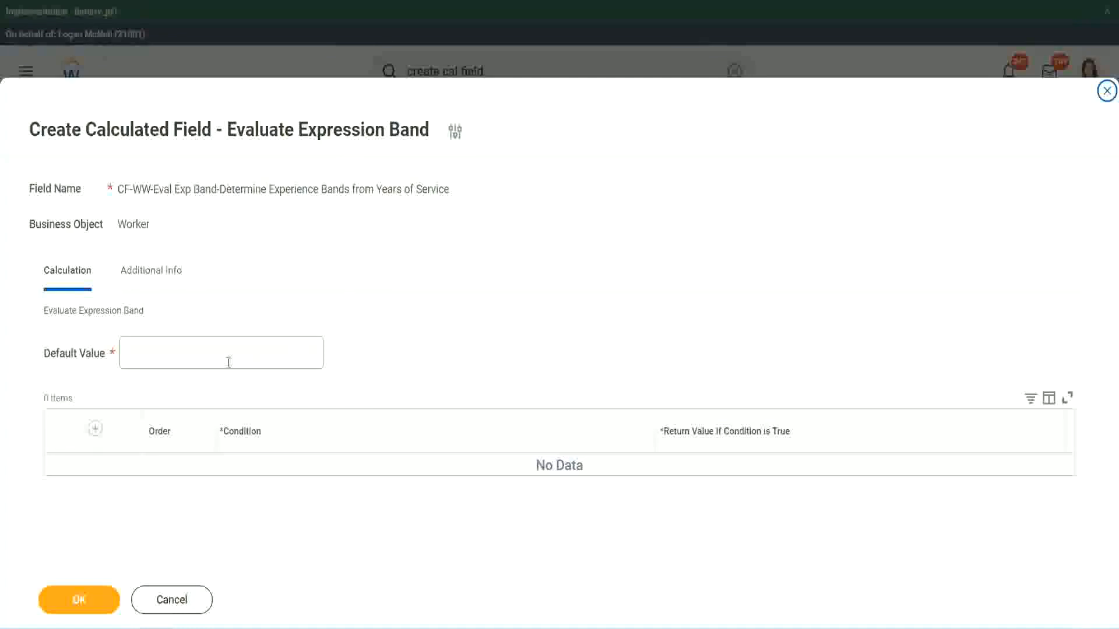
# Set the default value to "-" and add a first condition row.
pyautogui.click(162, 360)
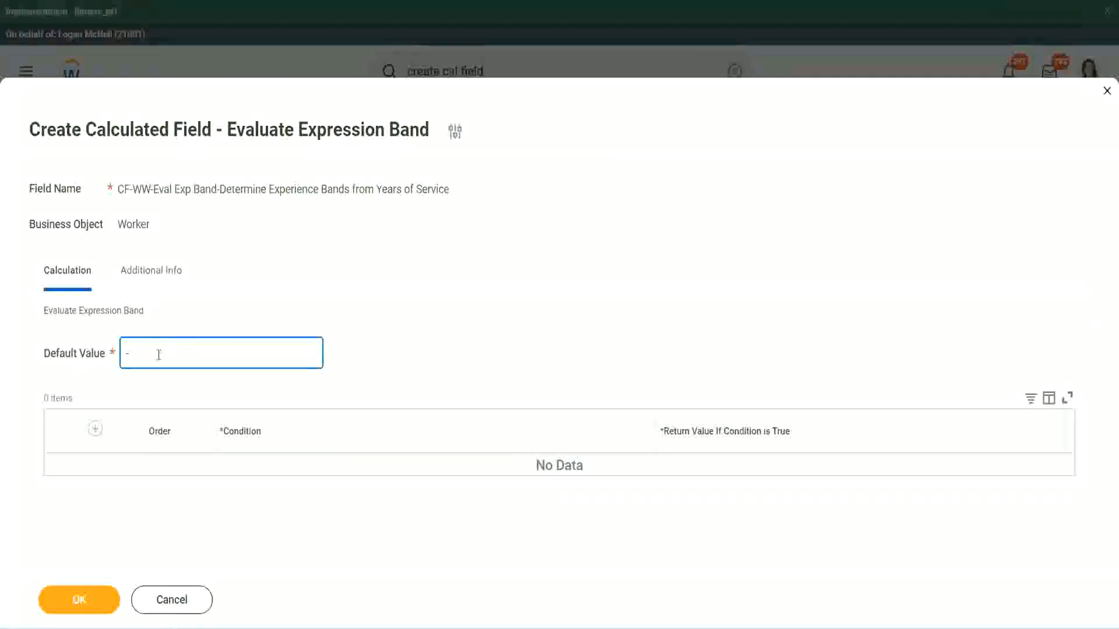
pyautogui.click(95, 430)
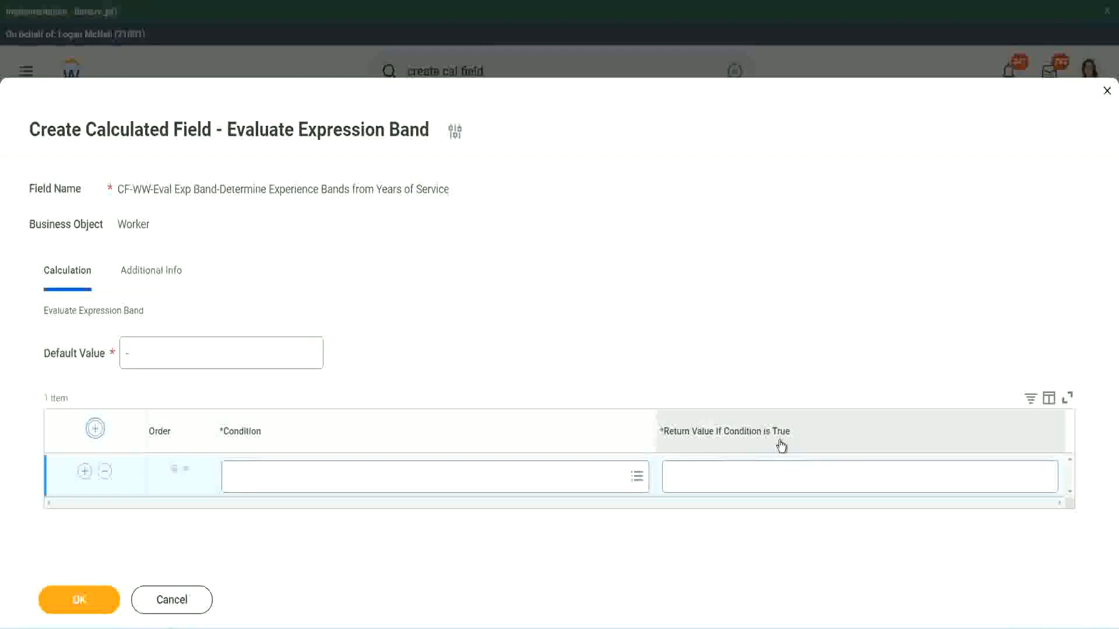
pyautogui.click(729, 476)
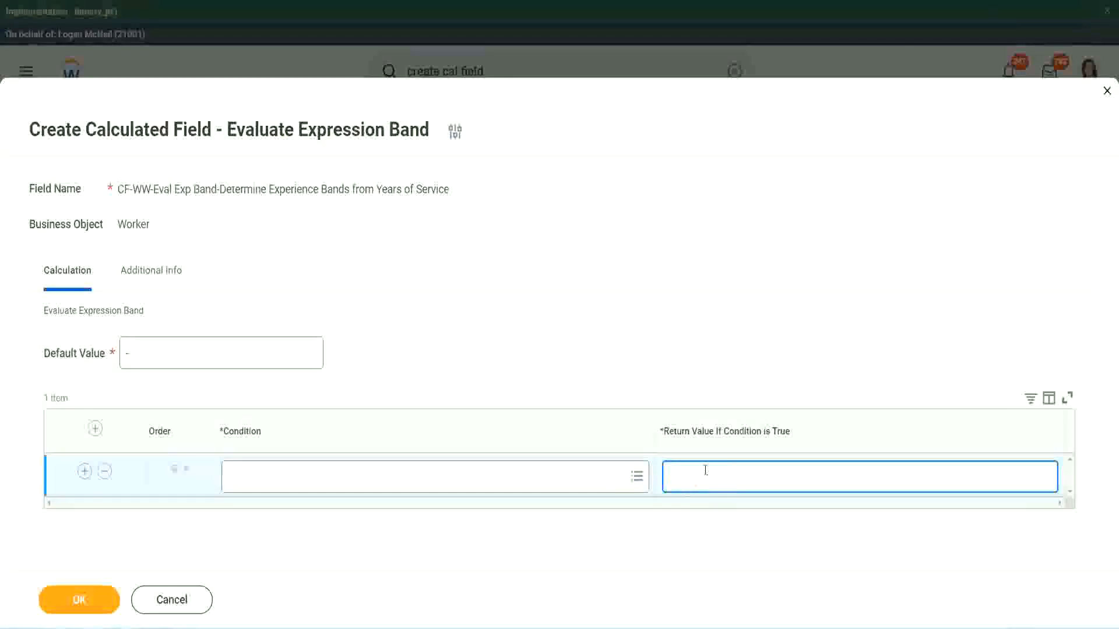
pyautogui.write('adkadjaidjaijdiaj')
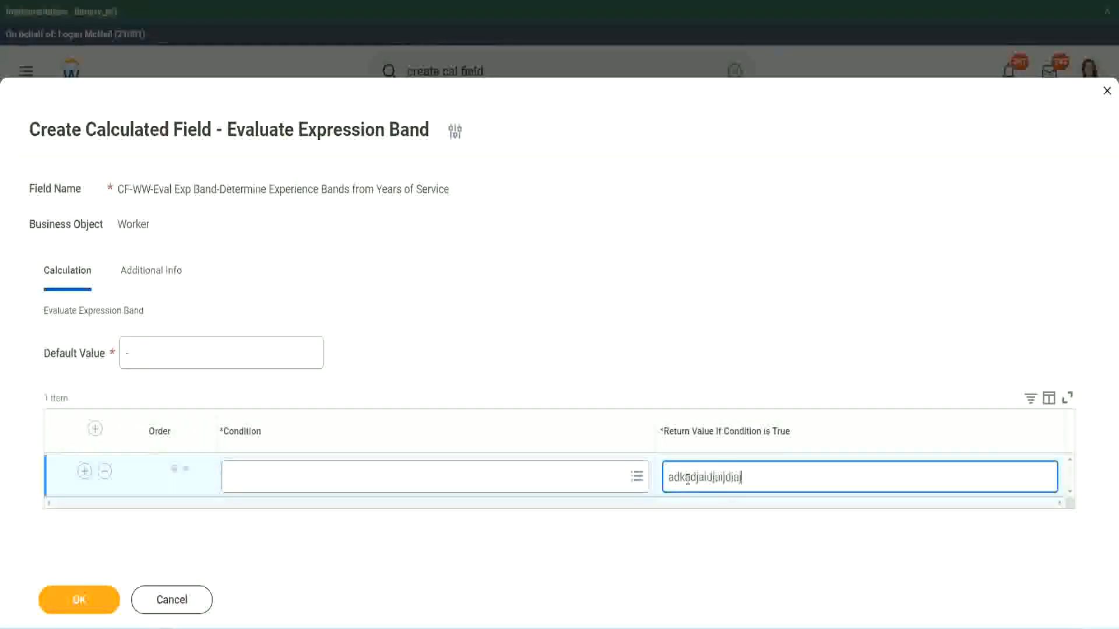
pyautogui.press('BackSpace')
pyautogui.press('BackSpace')
pyautogui.press('BackSpace')
pyautogui.press('BackSpace')
pyautogui.press('BackSpace')
pyautogui.press('BackSpace')
pyautogui.press('BackSpace')
pyautogui.press('BackSpace')
pyautogui.press('BackSpace')
pyautogui.press('BackSpace')
pyautogui.press('BackSpace')
pyautogui.press('BackSpace')
pyautogui.press('BackSpace')
pyautogui.press('BackSpace')
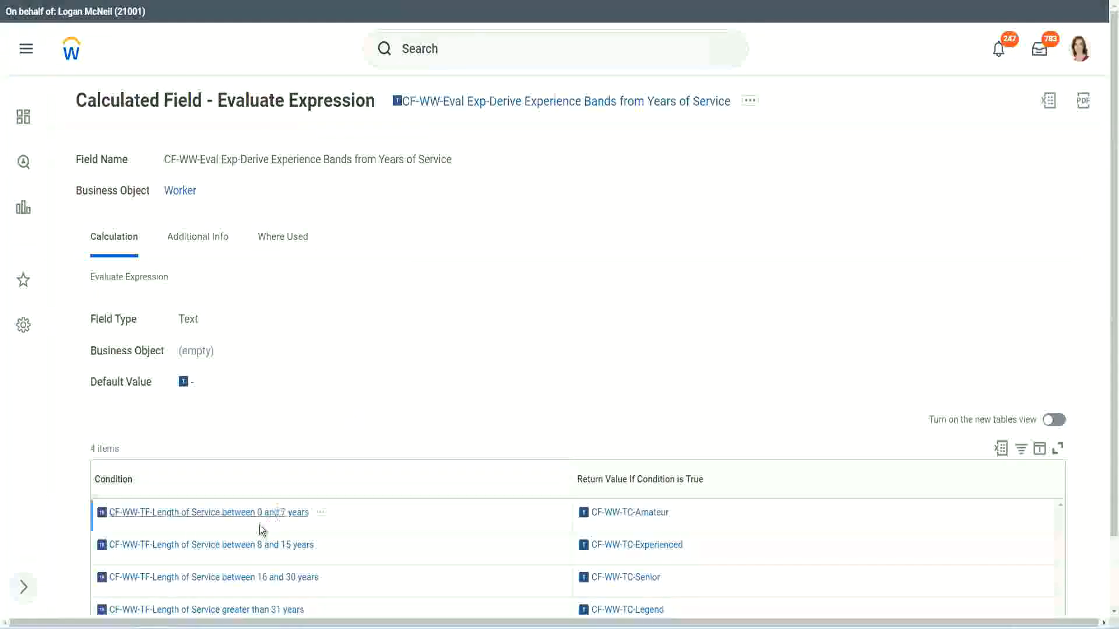
# Set the first row's condition to CF-WW-TF-Length of Service between 0 and 7 years, copied from the existing field, with return value Amateur.
pyautogui.rightClick(258, 522)
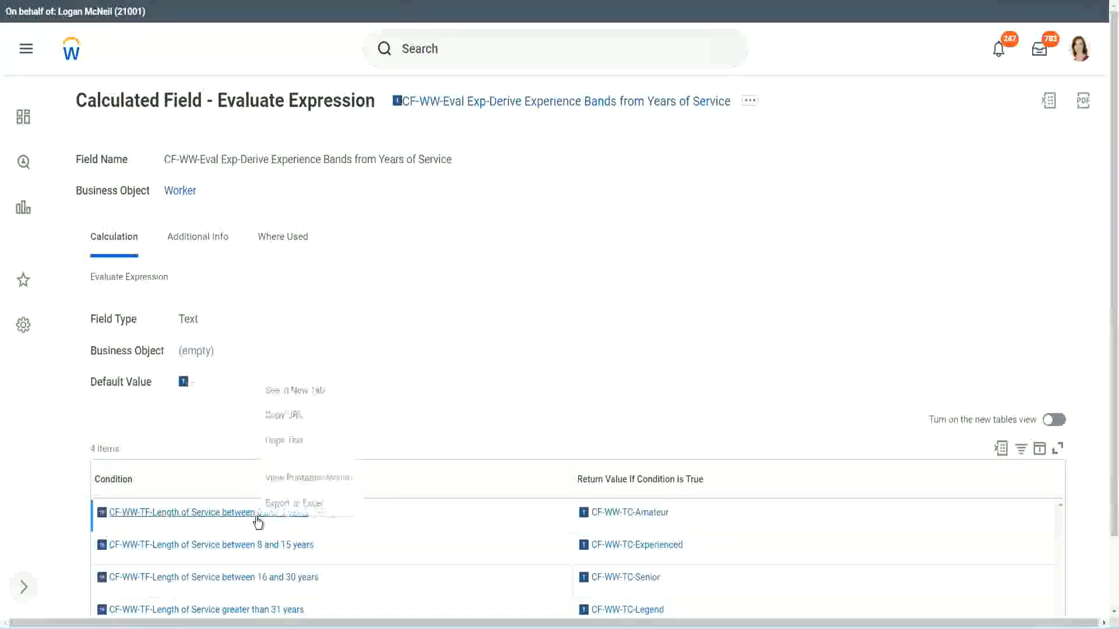
pyautogui.click(304, 440)
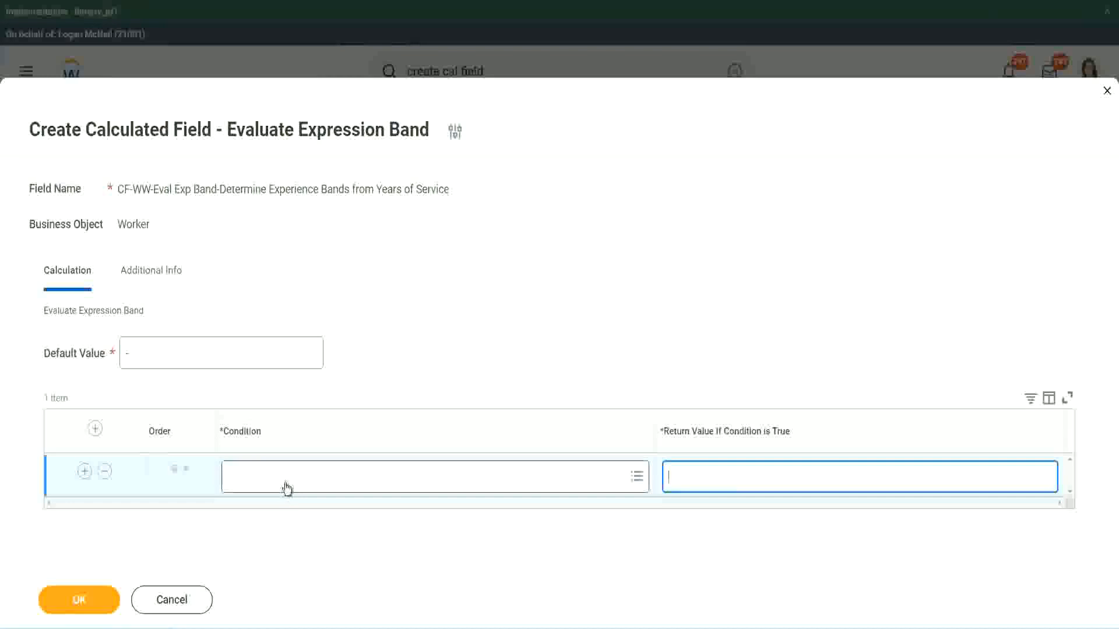
pyautogui.click(282, 483)
pyautogui.hotkey('ctrl', 'v')
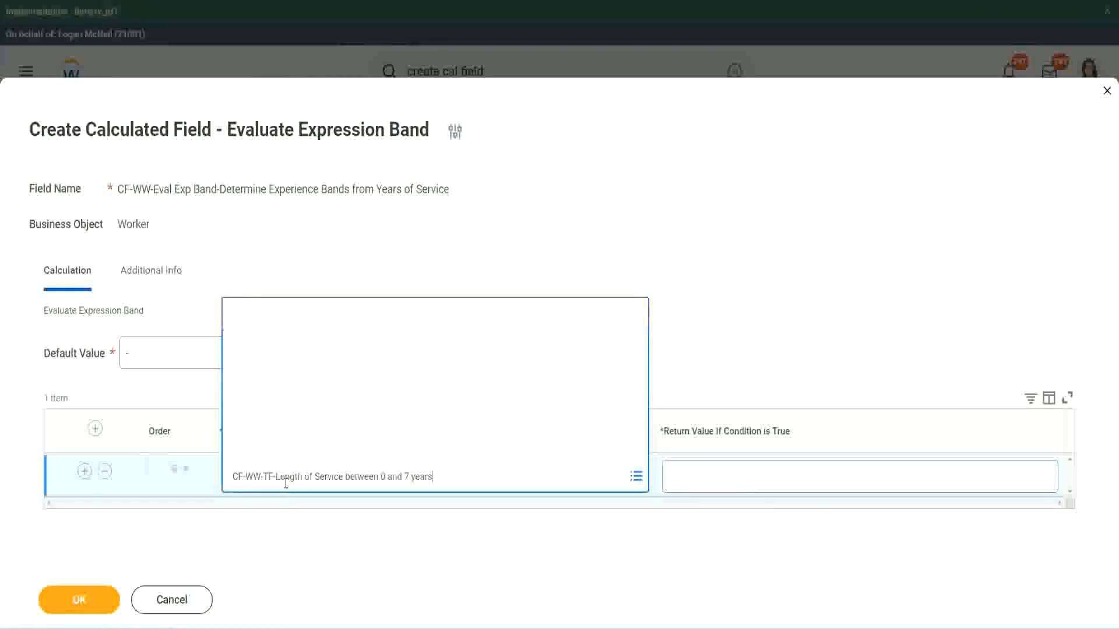
pyautogui.press('Return')
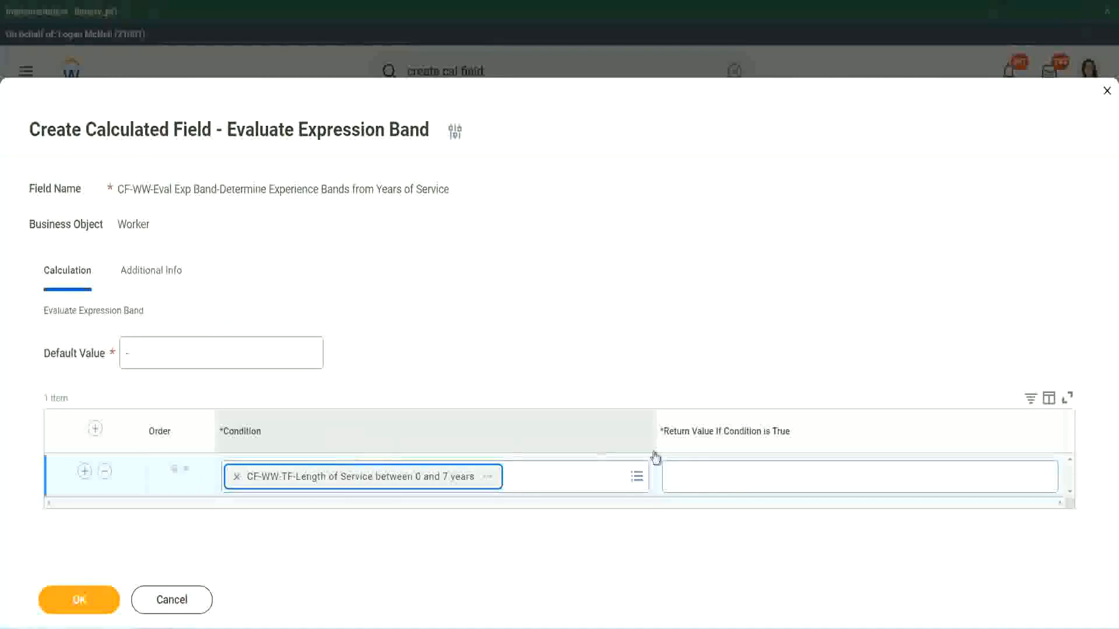
pyautogui.click(707, 466)
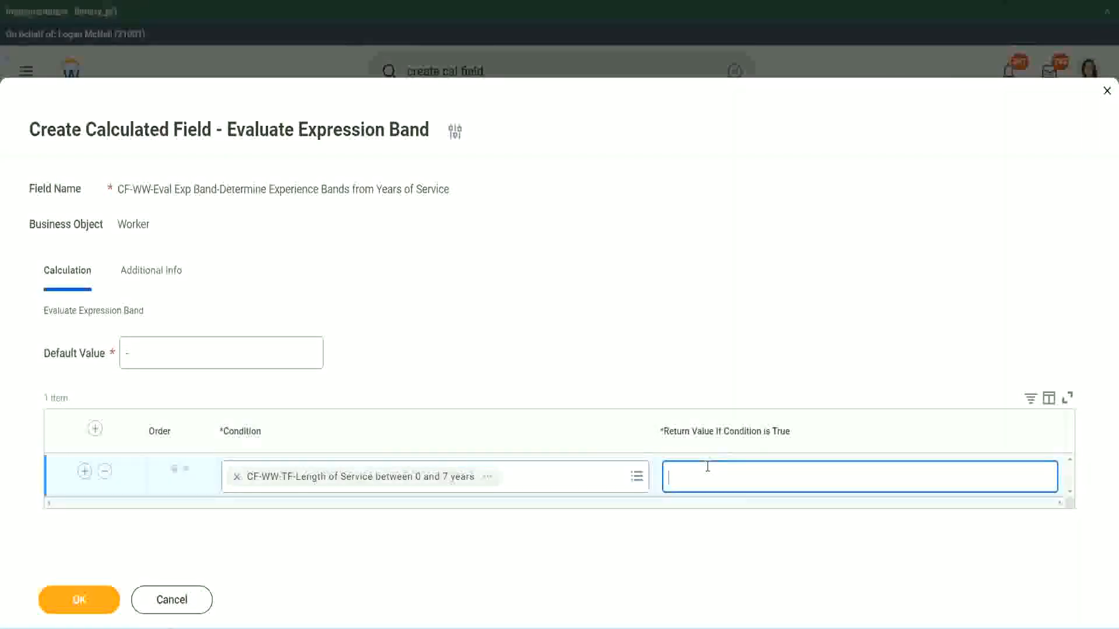
pyautogui.write('Amateur')
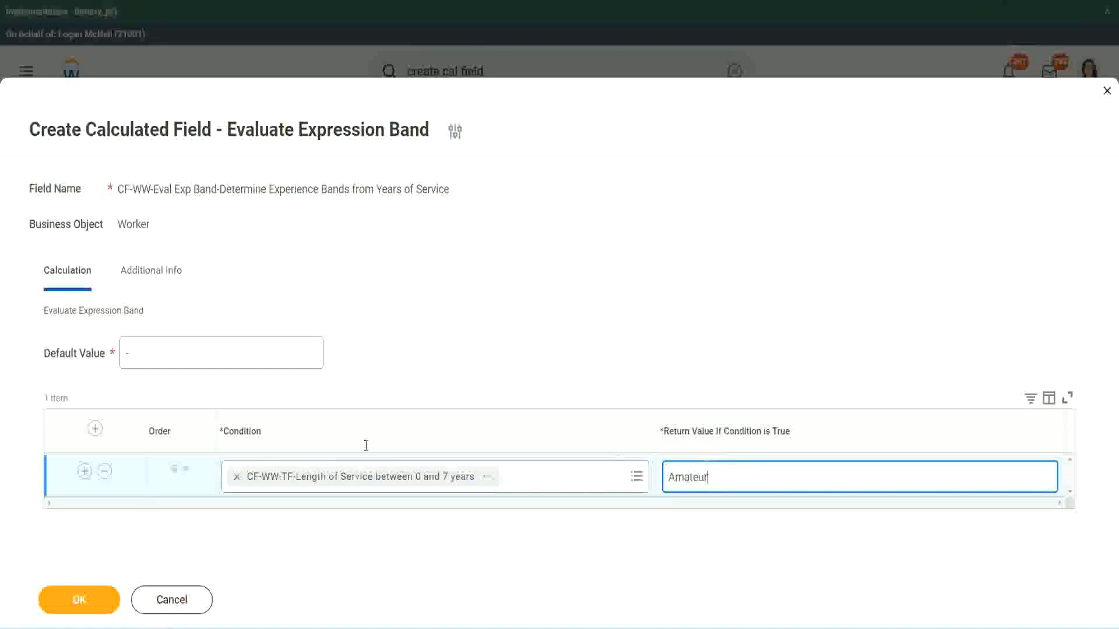
# Add three more condition rows below the Amateur row.
pyautogui.click(85, 472)
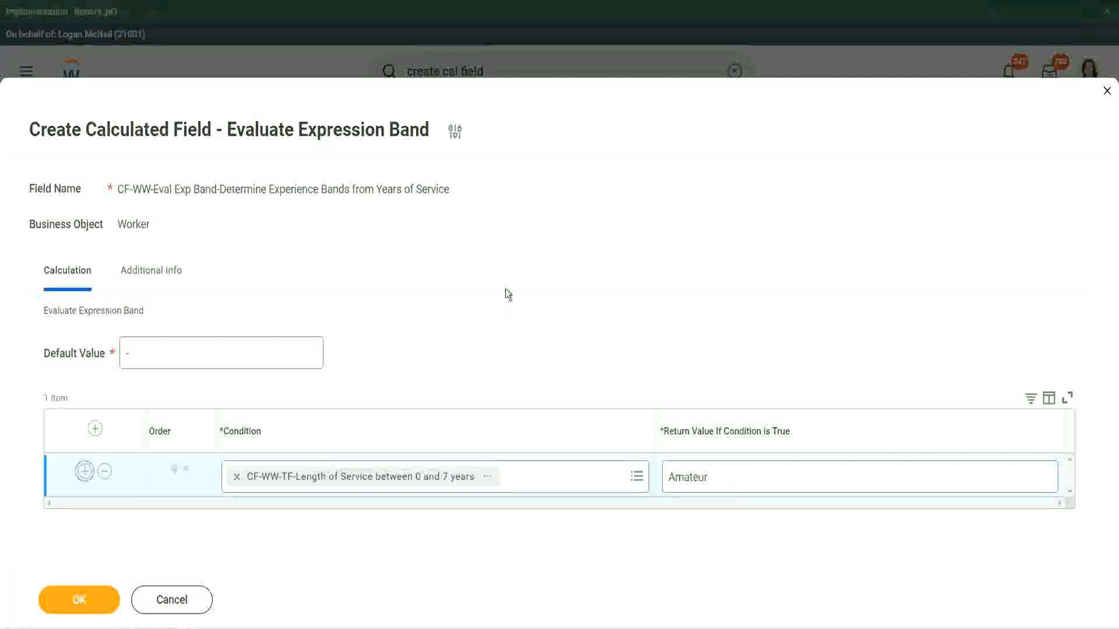
pyautogui.click(84, 514)
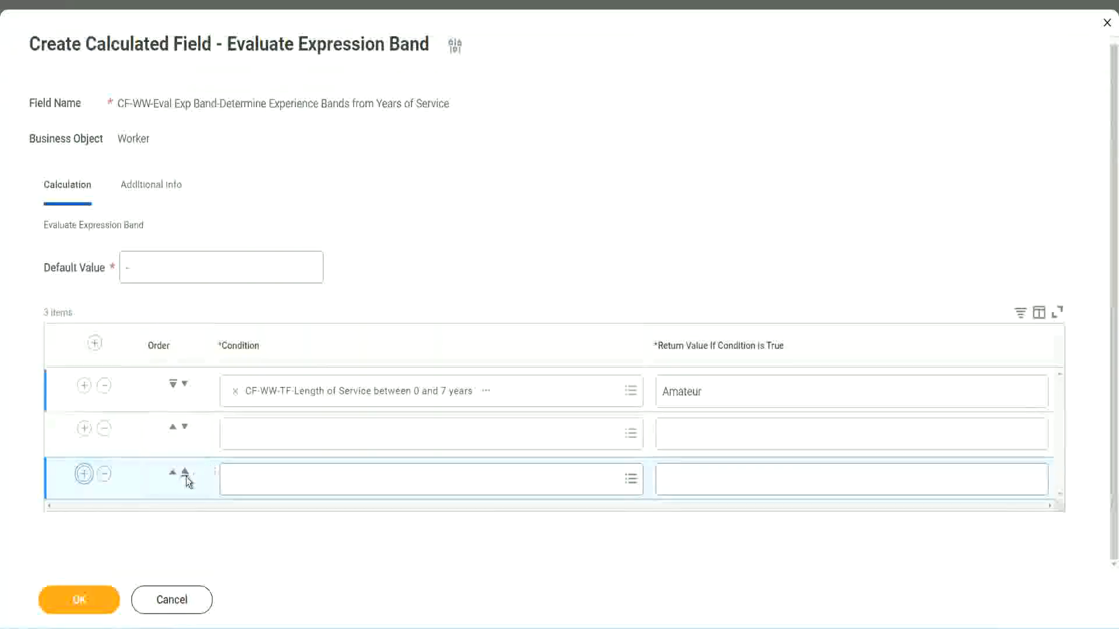
pyautogui.click(84, 473)
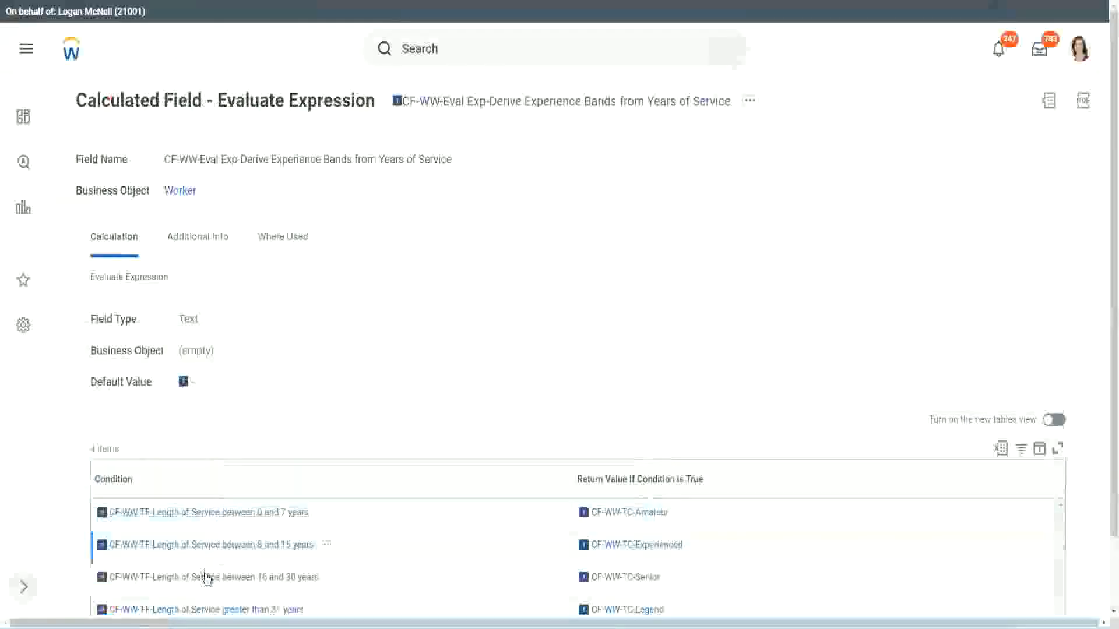
# Copy CF-WW-TF-Length of Service between 16 and 30 years from the existing field into the second row's condition and move that row down one place.
pyautogui.rightClick(205, 577)
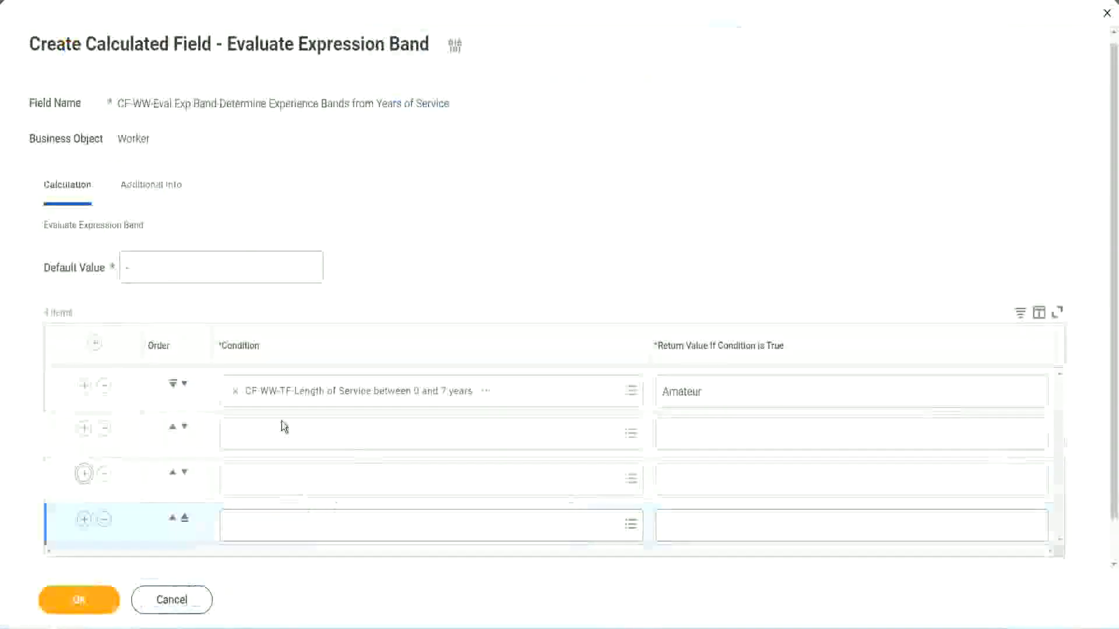
pyautogui.click(285, 432)
pyautogui.hotkey('ctrl', 'v')
pyautogui.press('Return')
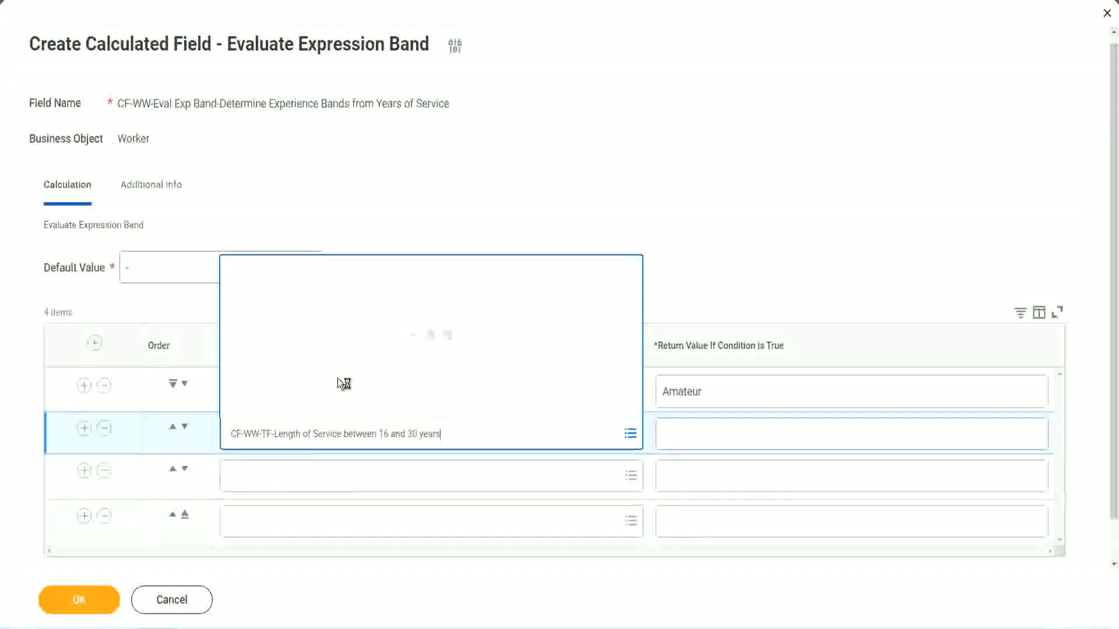
pyautogui.click(184, 427)
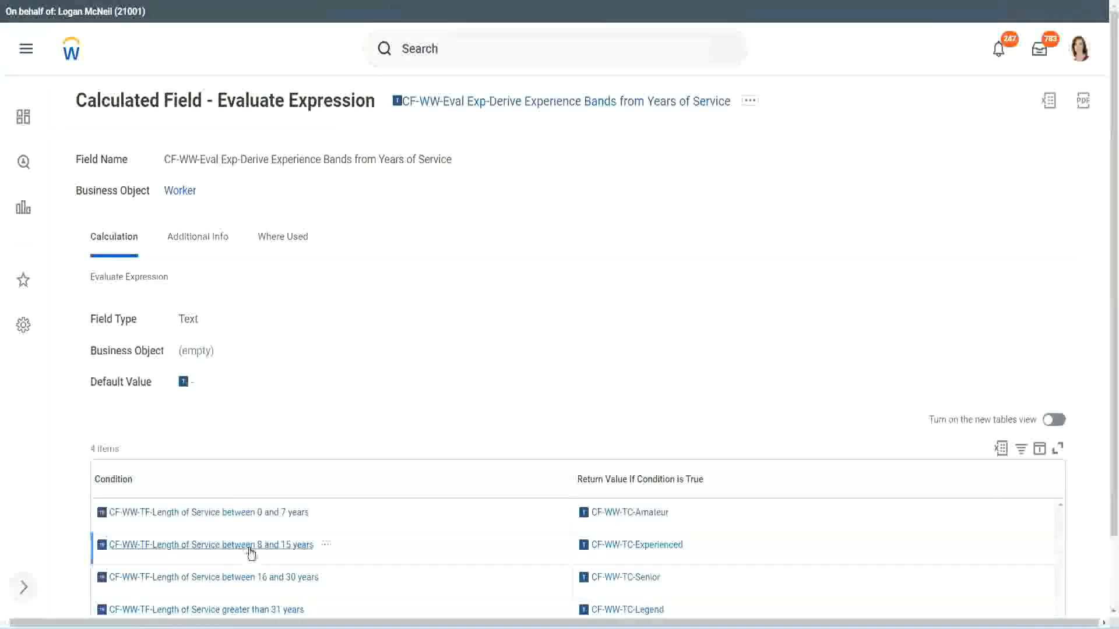
# Copy CF-WW-TF-Length of Service between 8 and 15 years from the existing field into the empty second row's condition.
pyautogui.rightClick(251, 554)
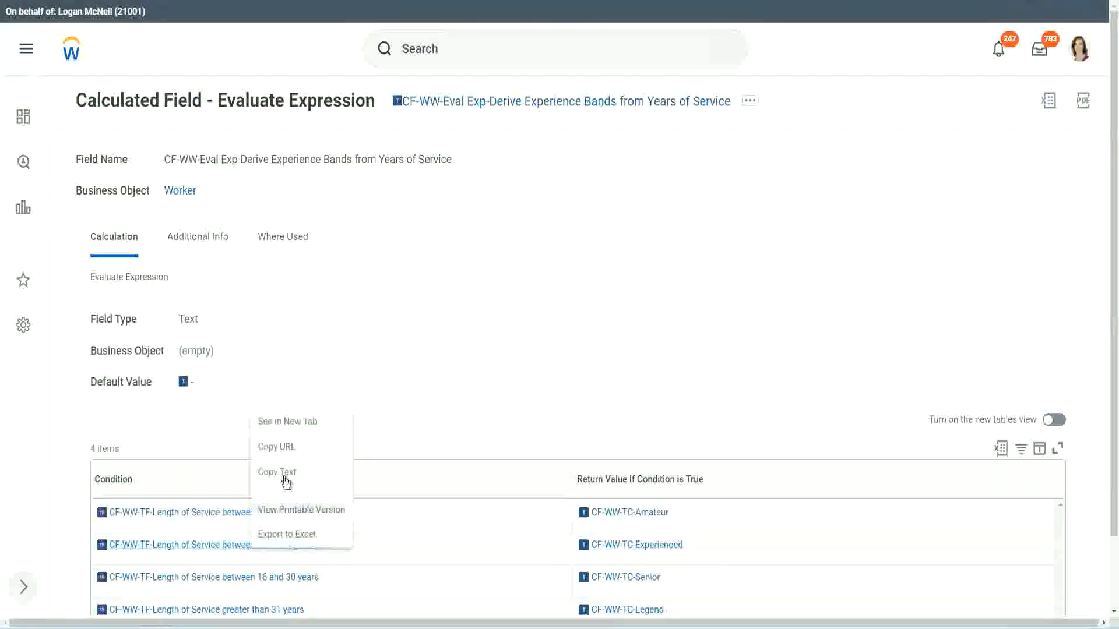
pyautogui.click(259, 473)
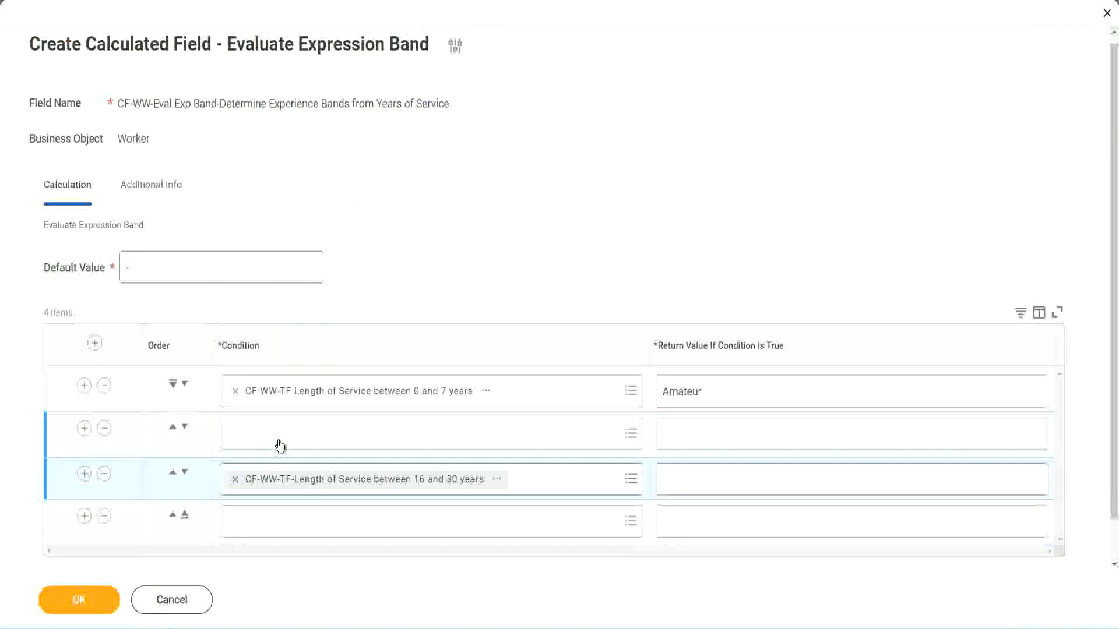
pyautogui.click(280, 446)
pyautogui.hotkey('ctrl', 'v')
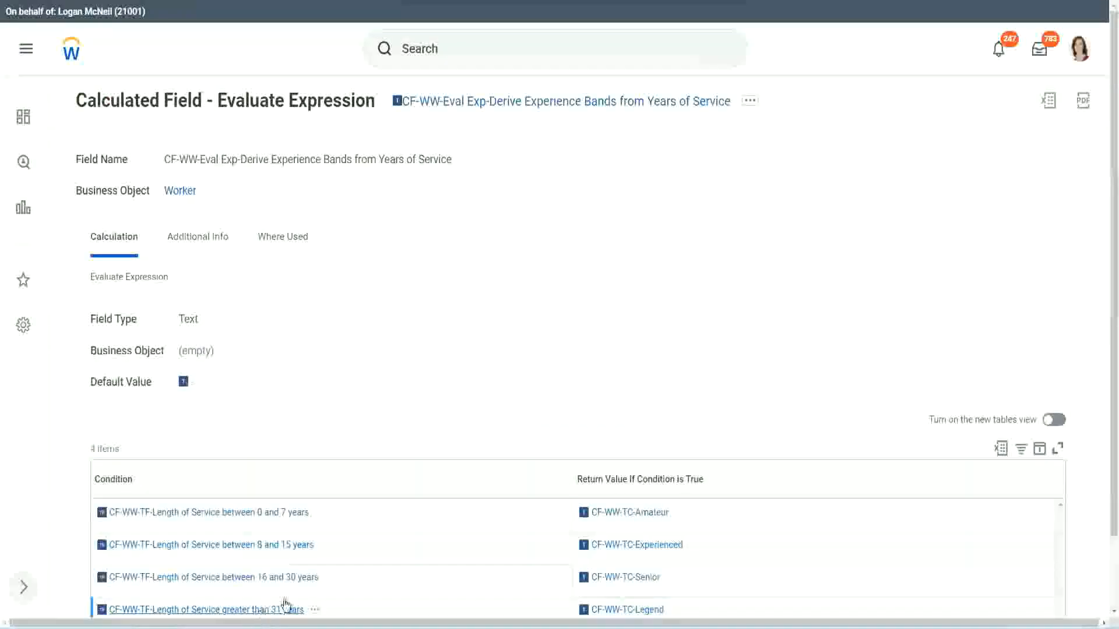
# Copy CF-WW-TF-Length of Service greater than 31 years from the existing field into the fourth row's condition.
pyautogui.rightClick(285, 604)
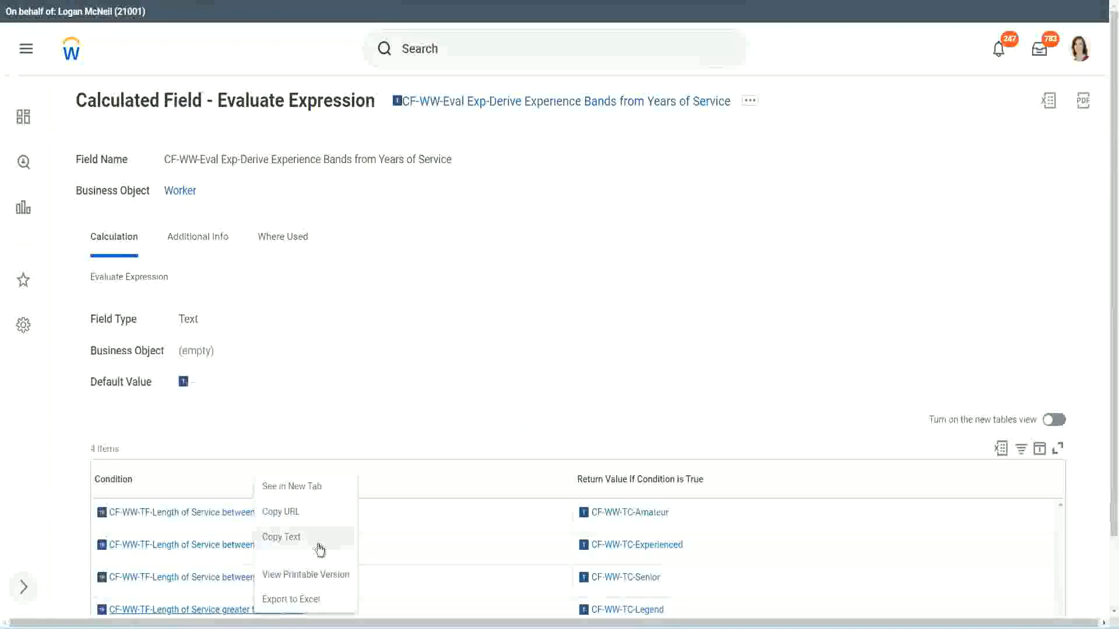
pyautogui.click(319, 538)
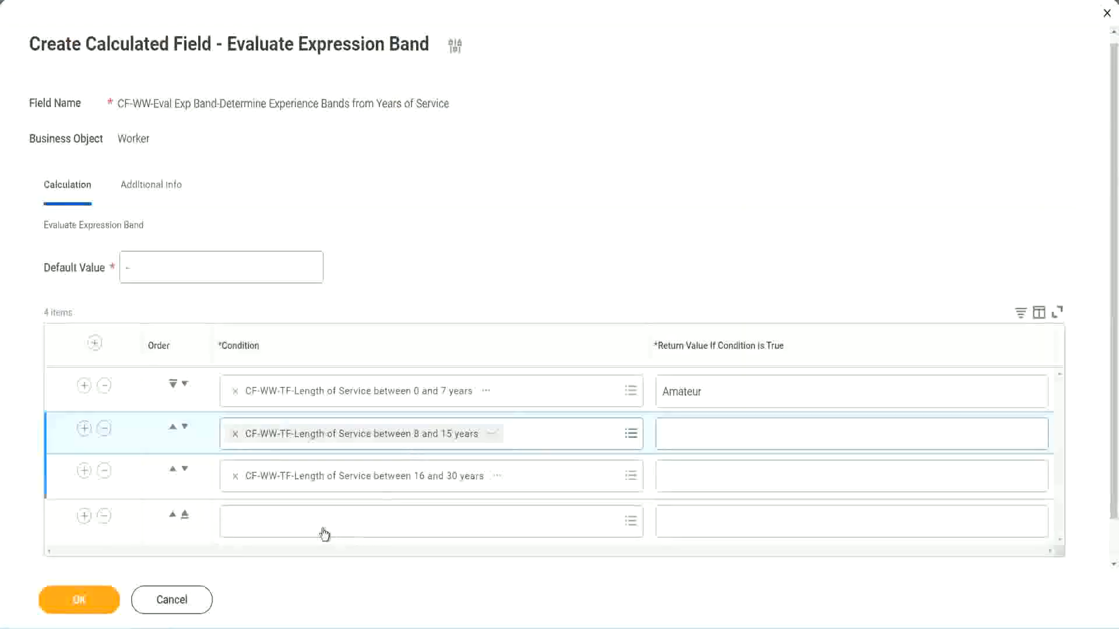
pyautogui.click(322, 513)
pyautogui.hotkey('ctrl', 'v')
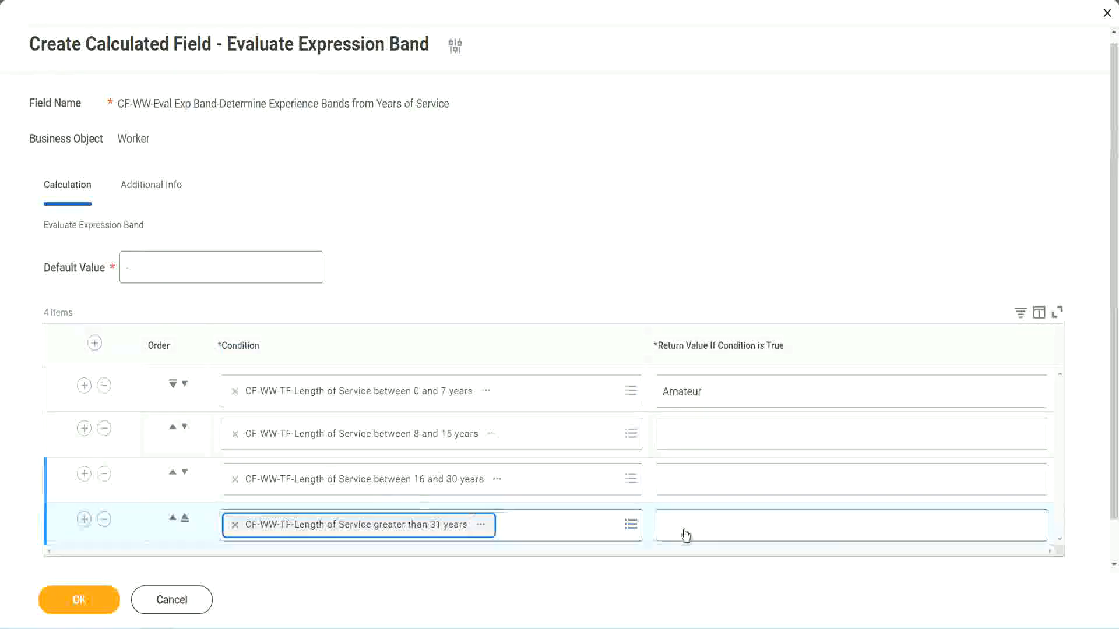
# Set the return values to Legend for the fourth row, Senior for the third and Experienced for the second, and save the calculated field.
pyautogui.click(732, 524)
pyautogui.write('Le')
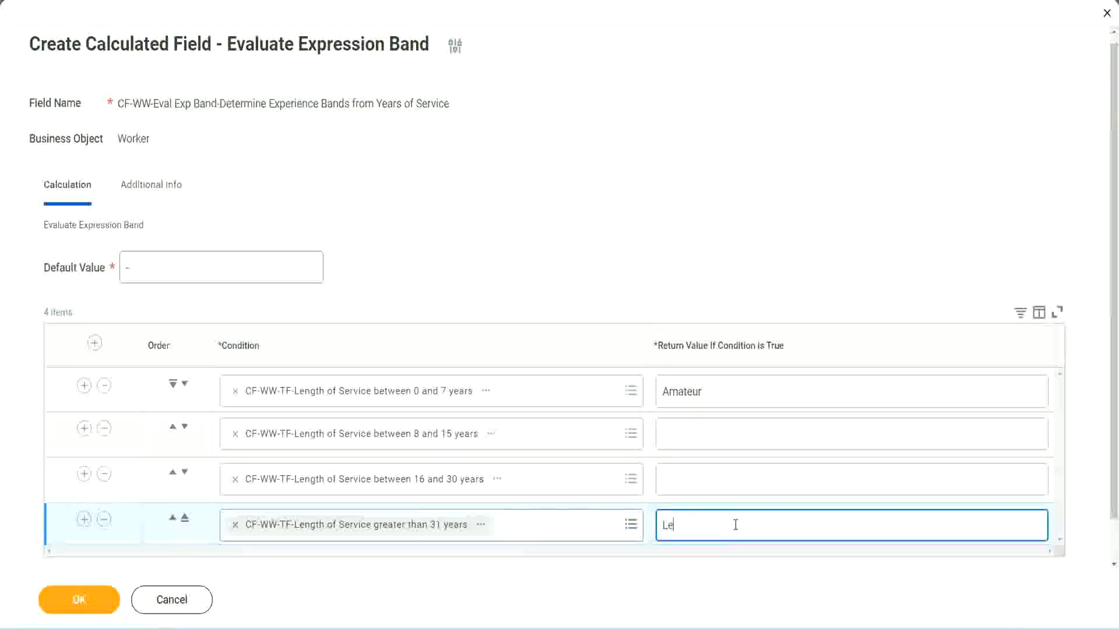
pyautogui.write('gend')
pyautogui.click(687, 477)
pyautogui.write('S')
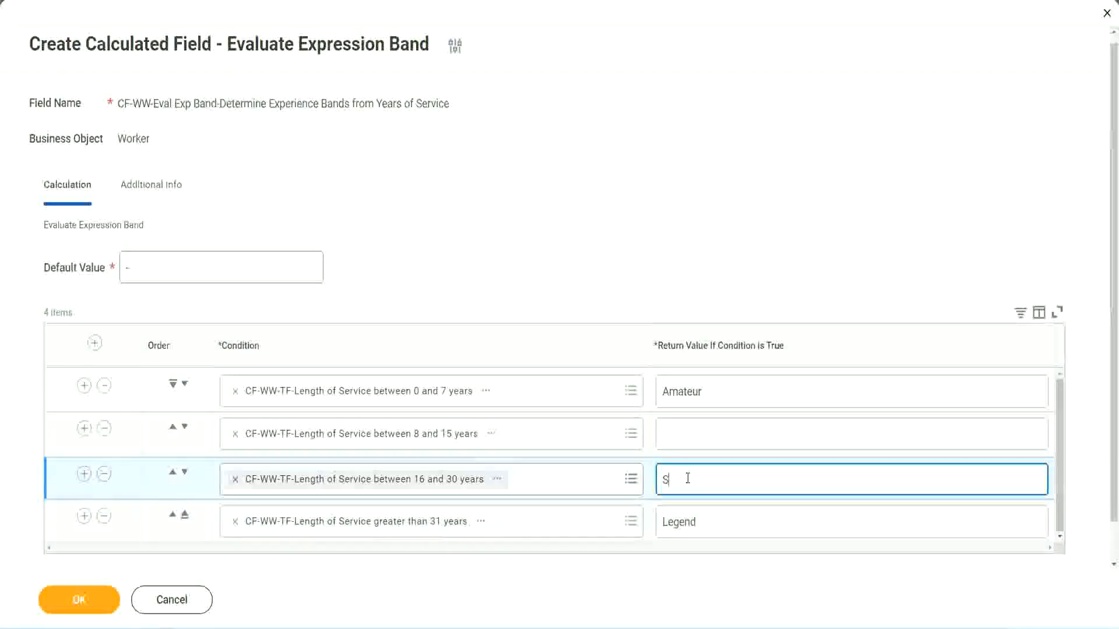
pyautogui.write('enior')
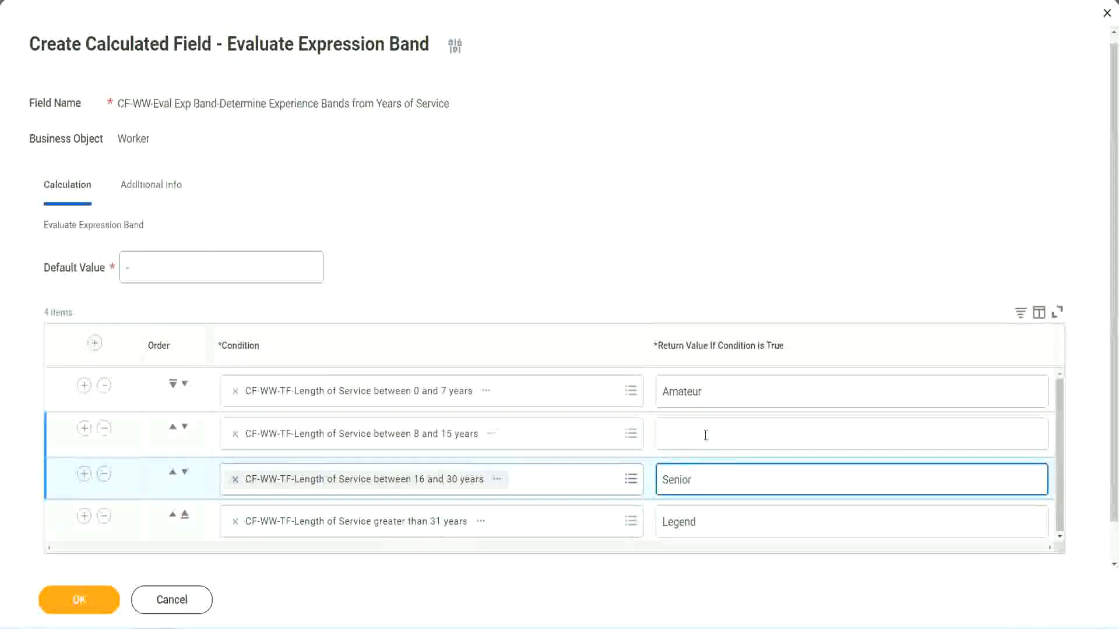
pyautogui.click(705, 435)
pyautogui.write('Ex')
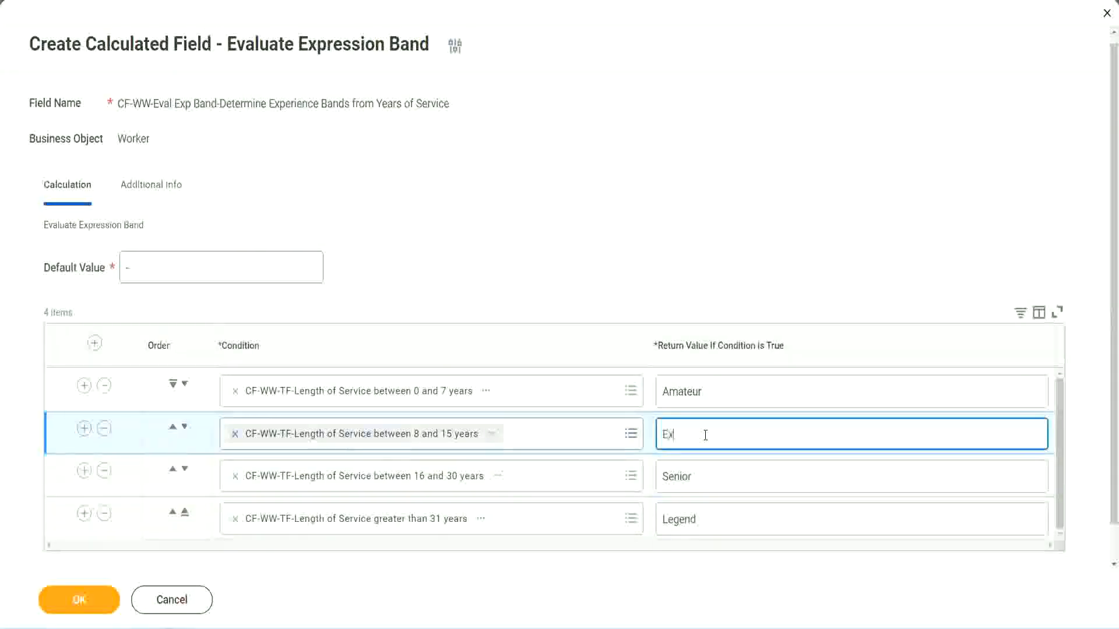
pyautogui.write('perienced')
pyautogui.click(98, 602)
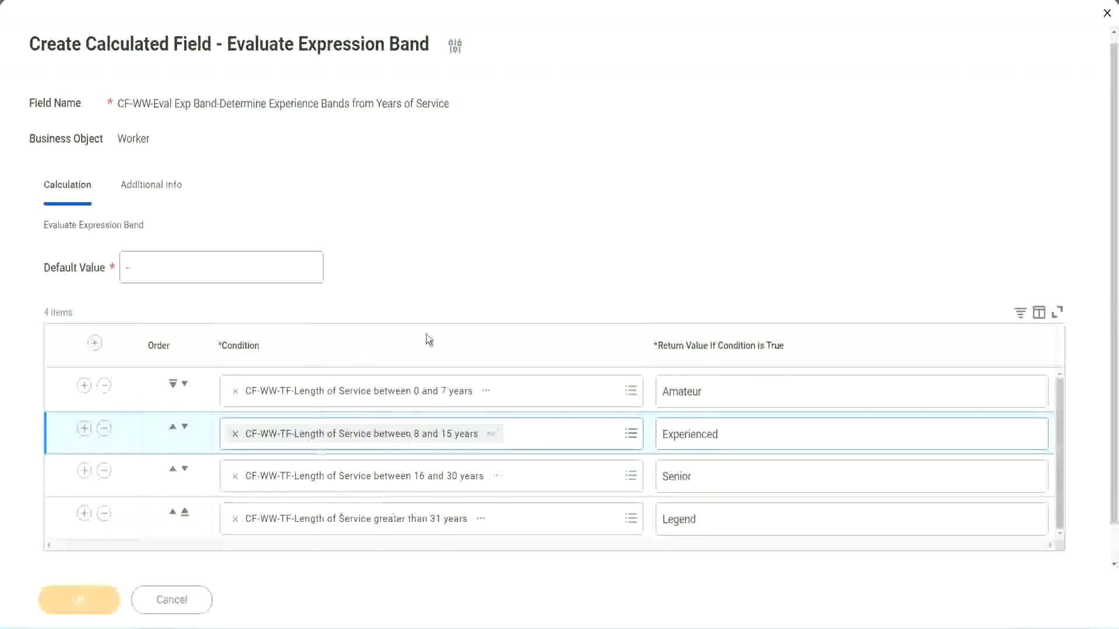
# Check the saved field's return values and copy the name CF-WW-Eval Exp Band-Determine Experience Bands from Years of Service.
pyautogui.scroll(-3, 383, 356)
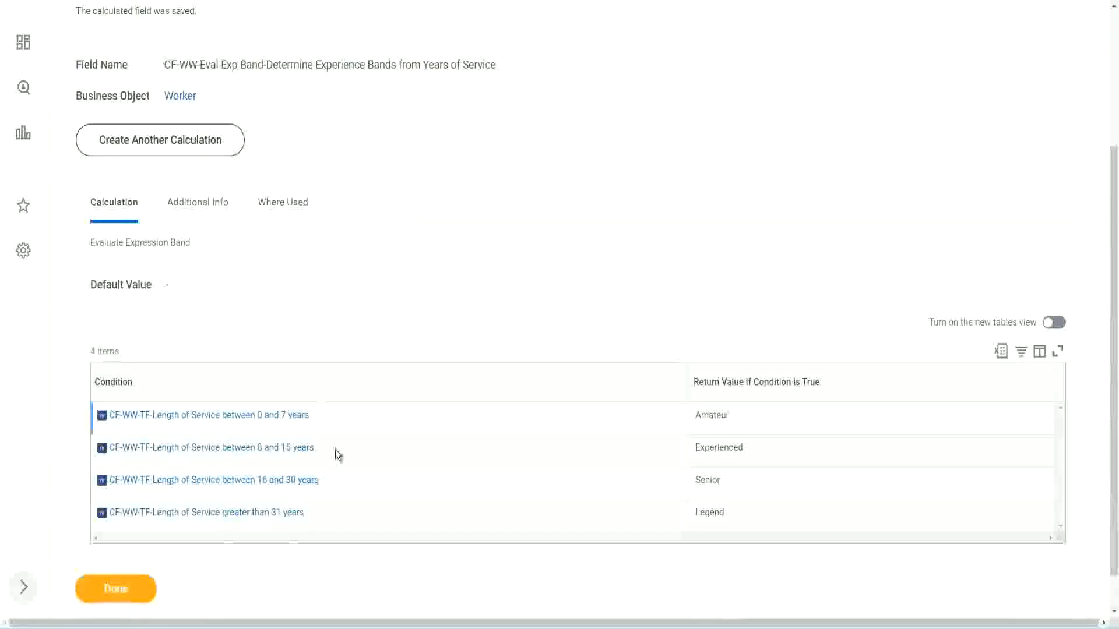
pyautogui.doubleClick(712, 415)
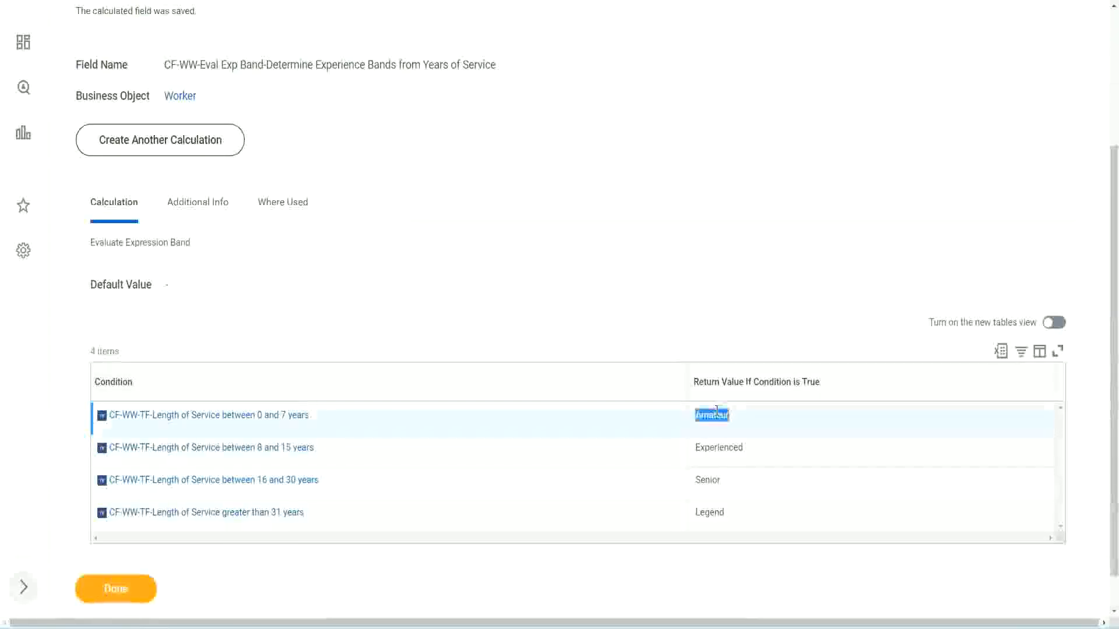
pyautogui.doubleClick(708, 448)
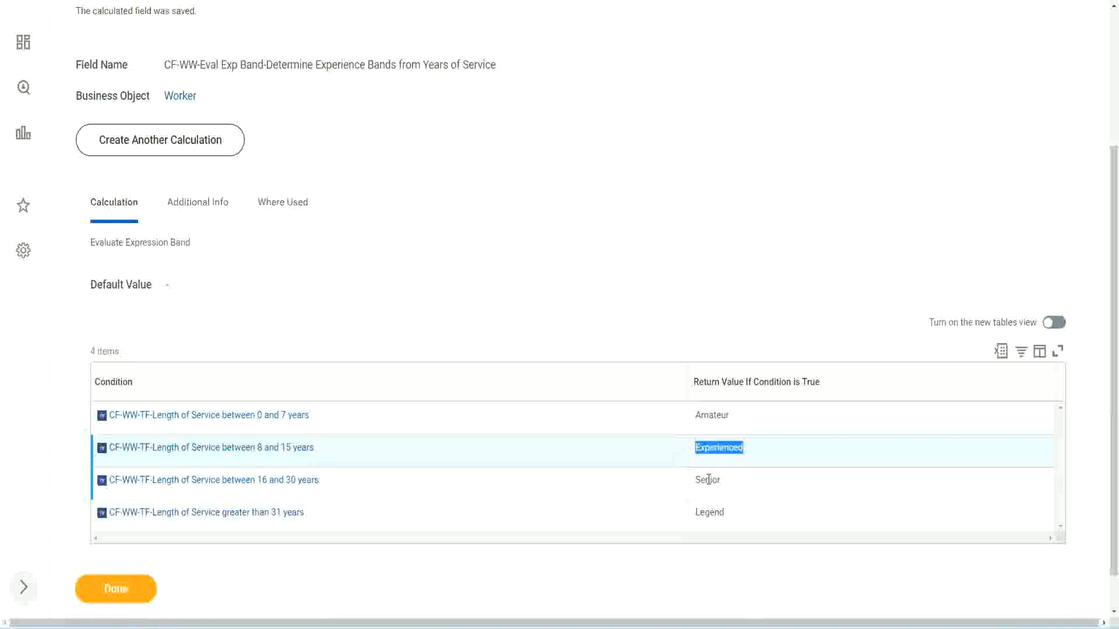
pyautogui.doubleClick(708, 480)
pyautogui.click(711, 511)
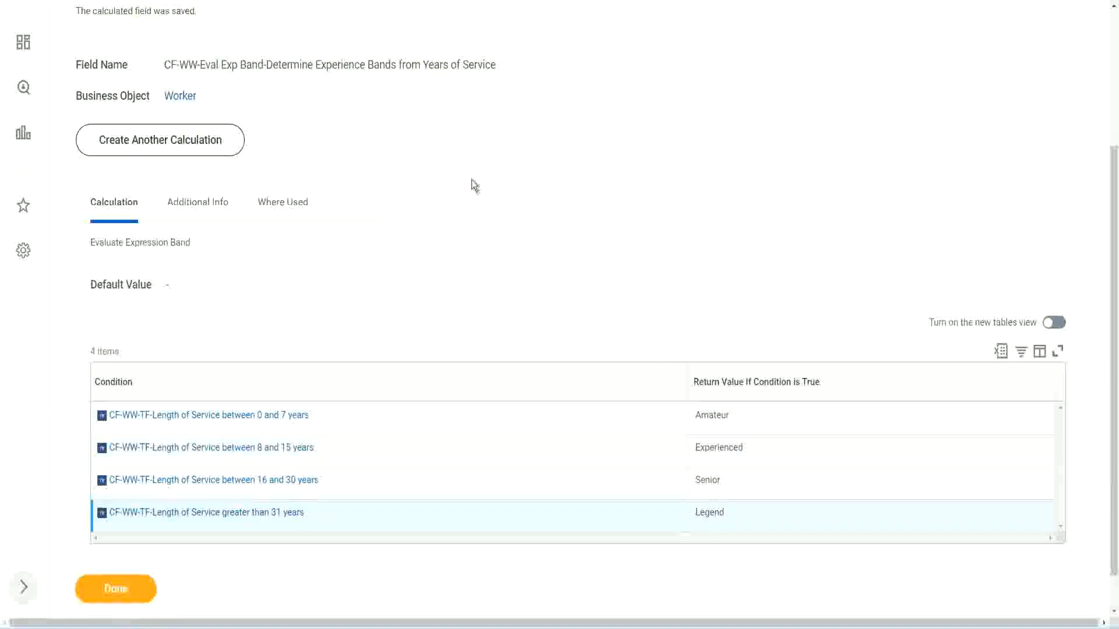
pyautogui.scroll(4, 475, 185)
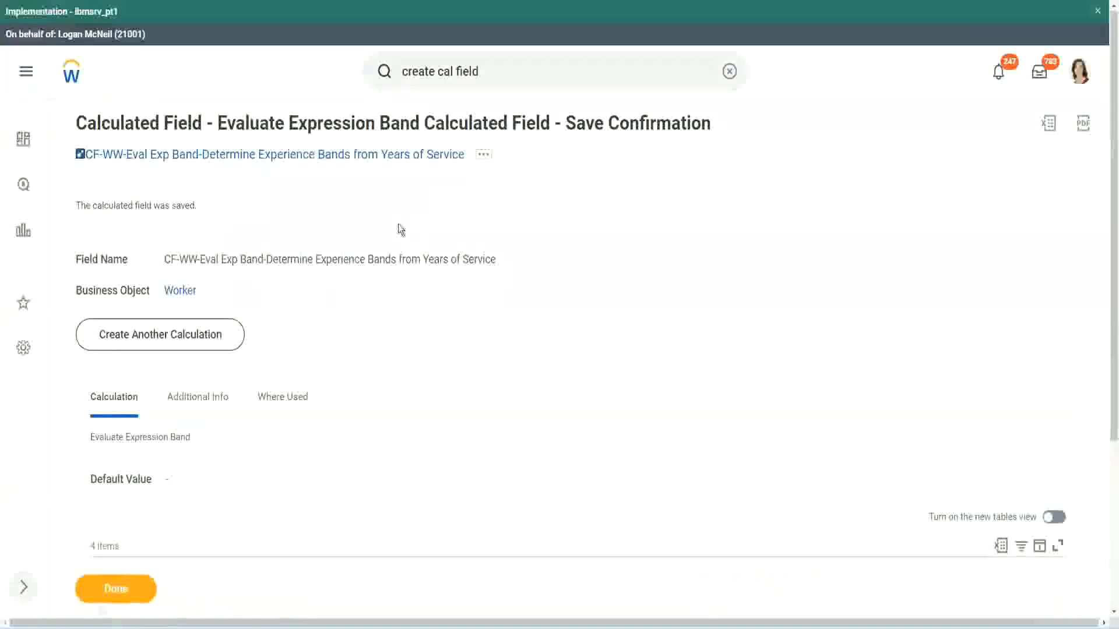
pyautogui.rightClick(366, 155)
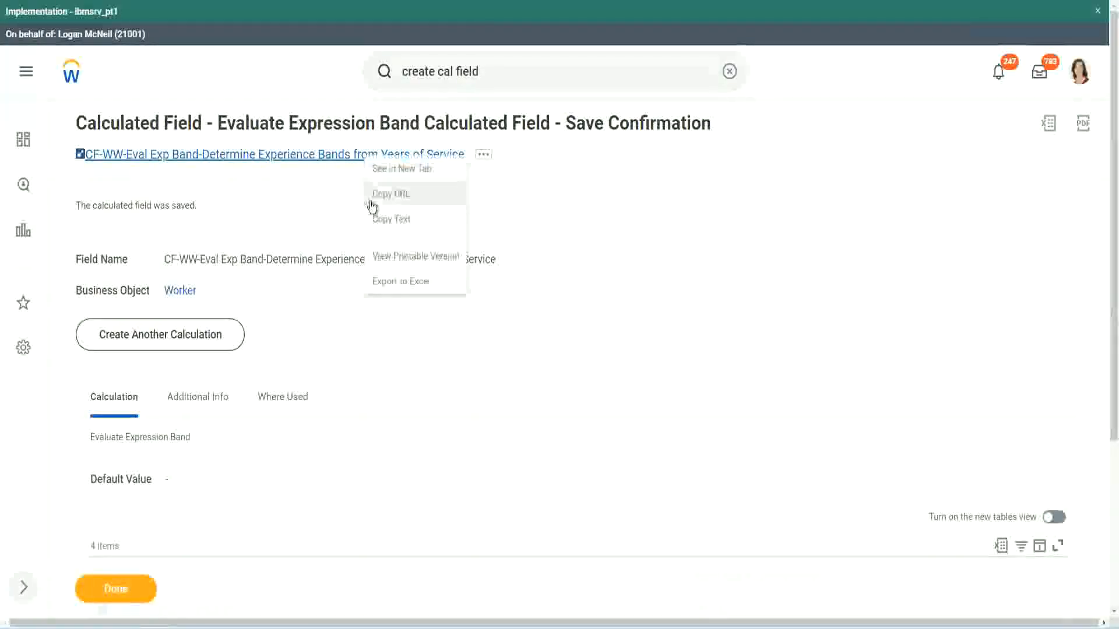
pyautogui.click(386, 224)
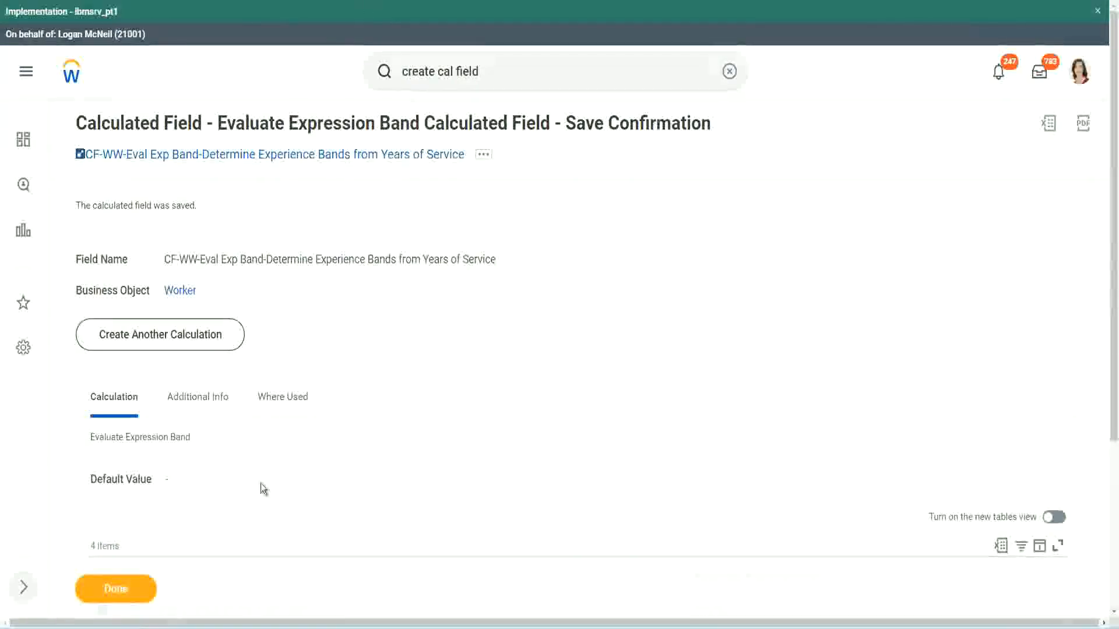
# Review the saved Evaluate Expression Band field's conditions and return values alongside the experience band notes in Notepad++.
pyautogui.scroll(-3, 373, 457)
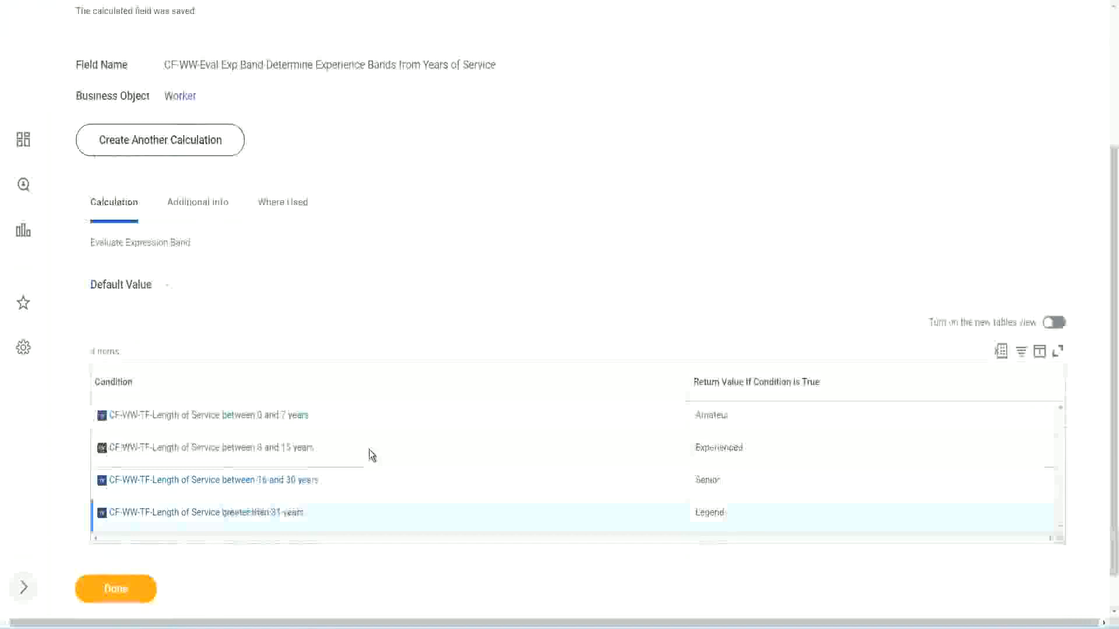
pyautogui.scroll(-1, 369, 431)
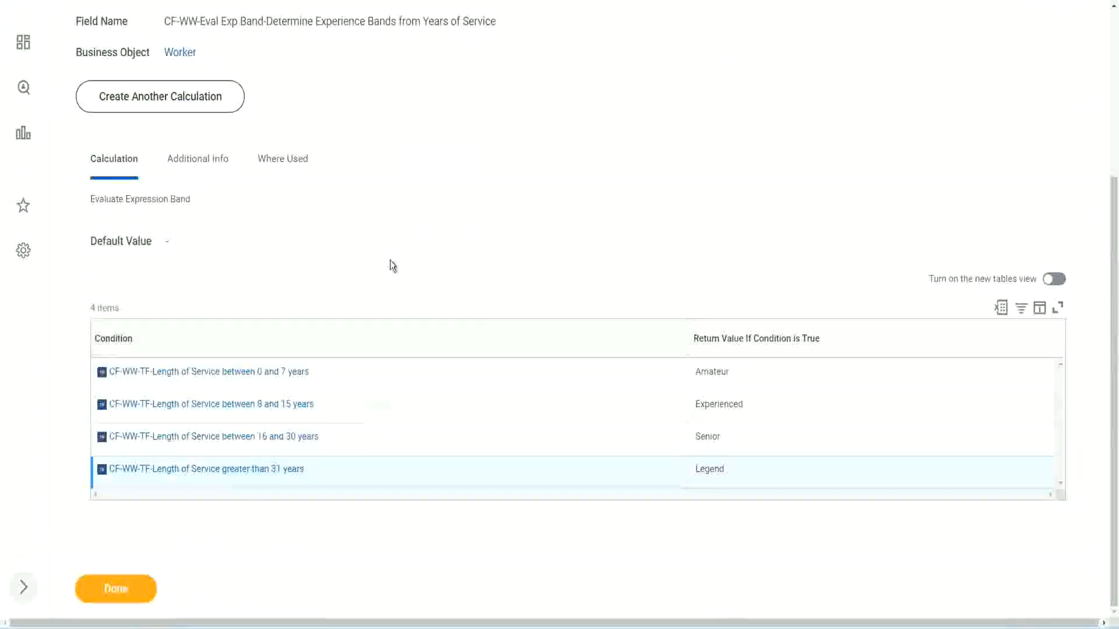
pyautogui.scroll(2, 390, 265)
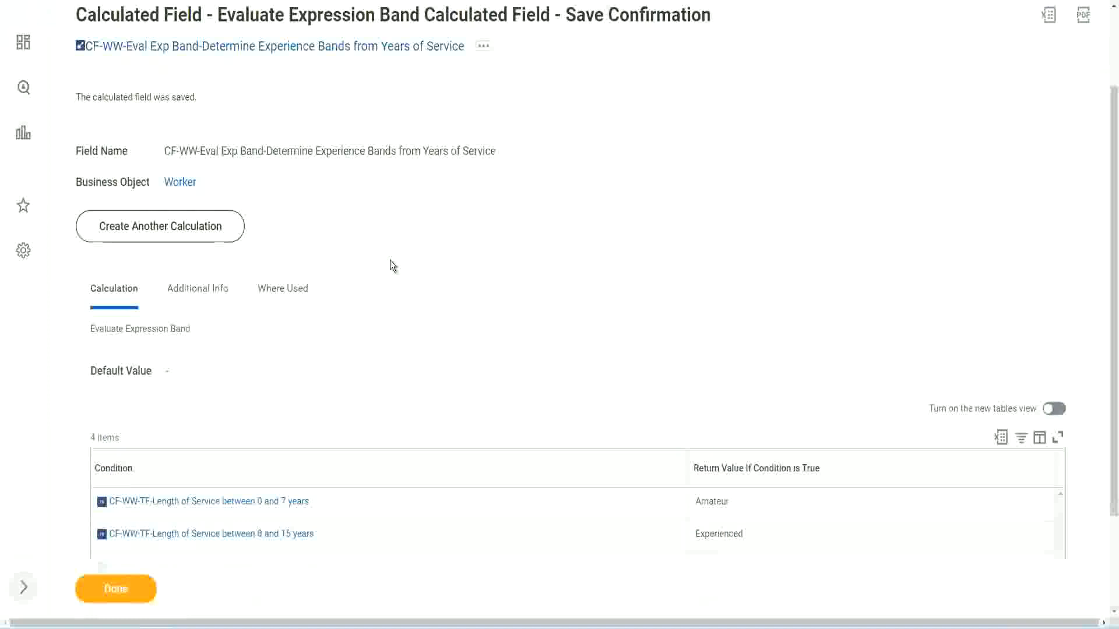
pyautogui.scroll(-2, 390, 260)
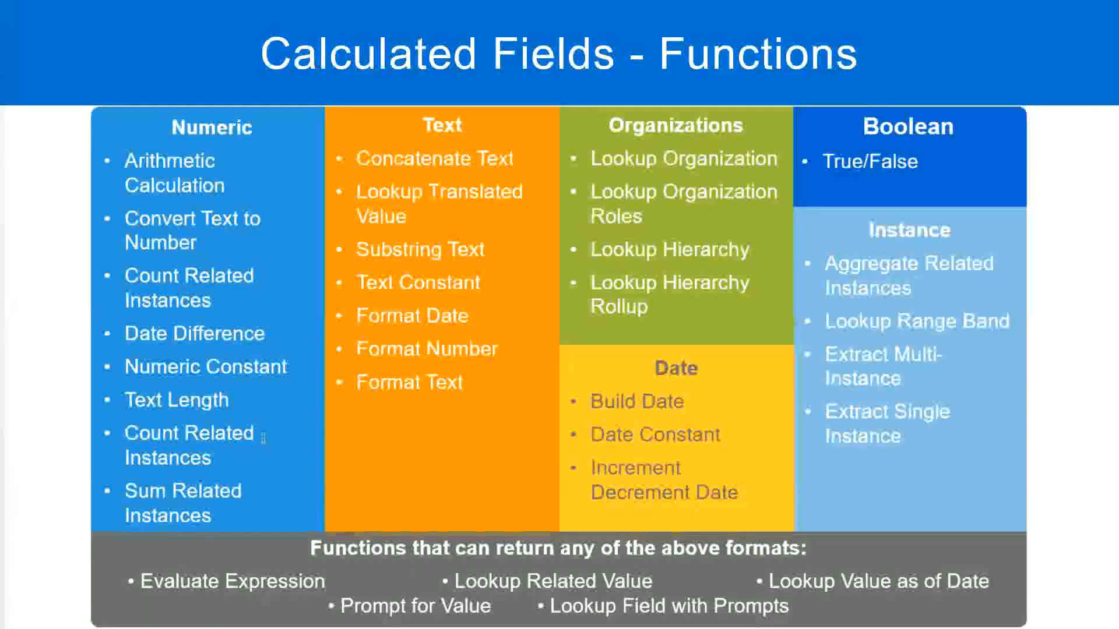
pyautogui.hotkey('alt', 'Tab')
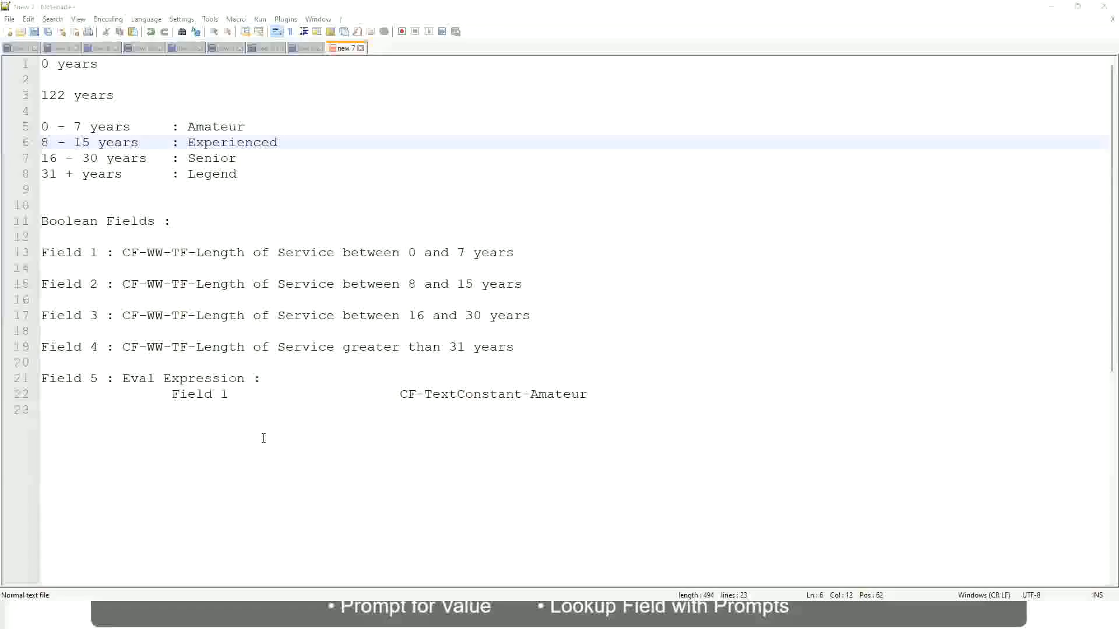
pyautogui.hotkey('alt', 'Tab')
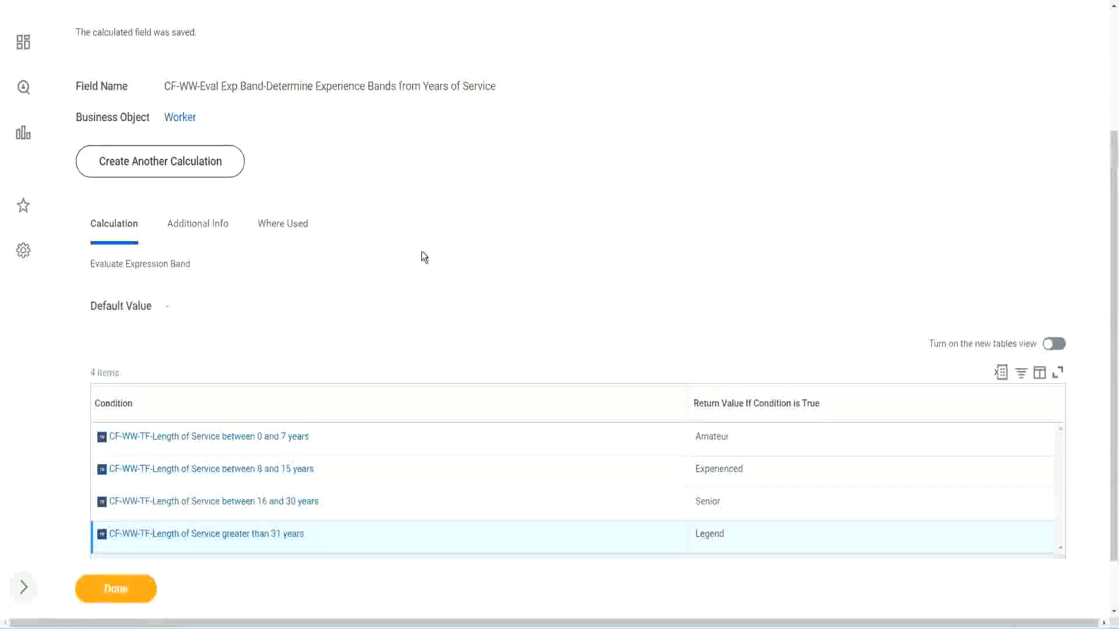
pyautogui.scroll(3, 421, 251)
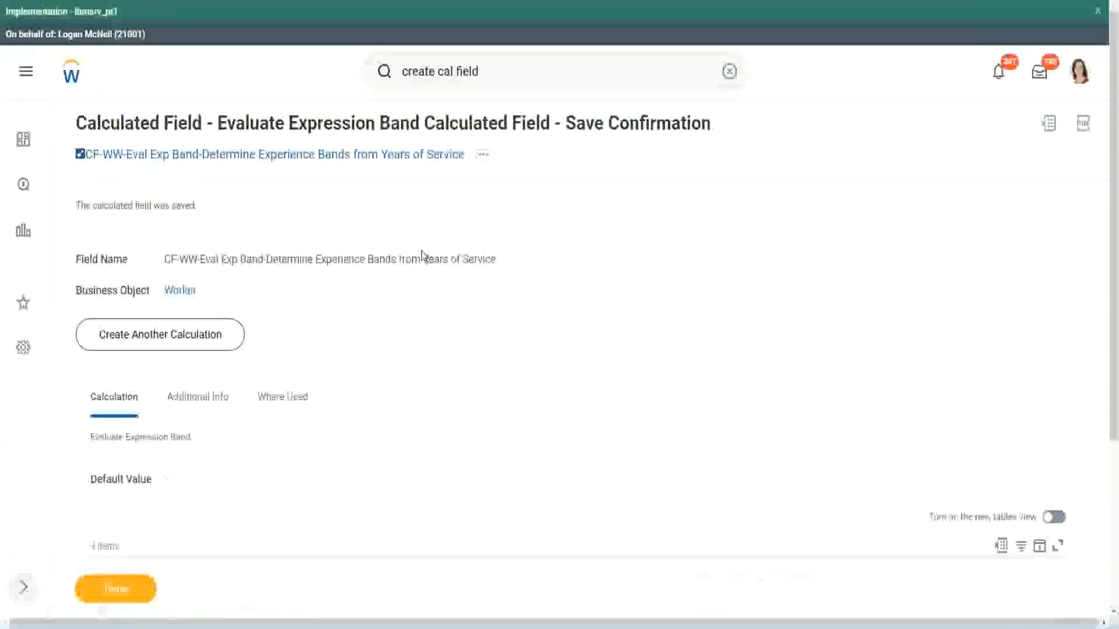
pyautogui.scroll(-4, 420, 255)
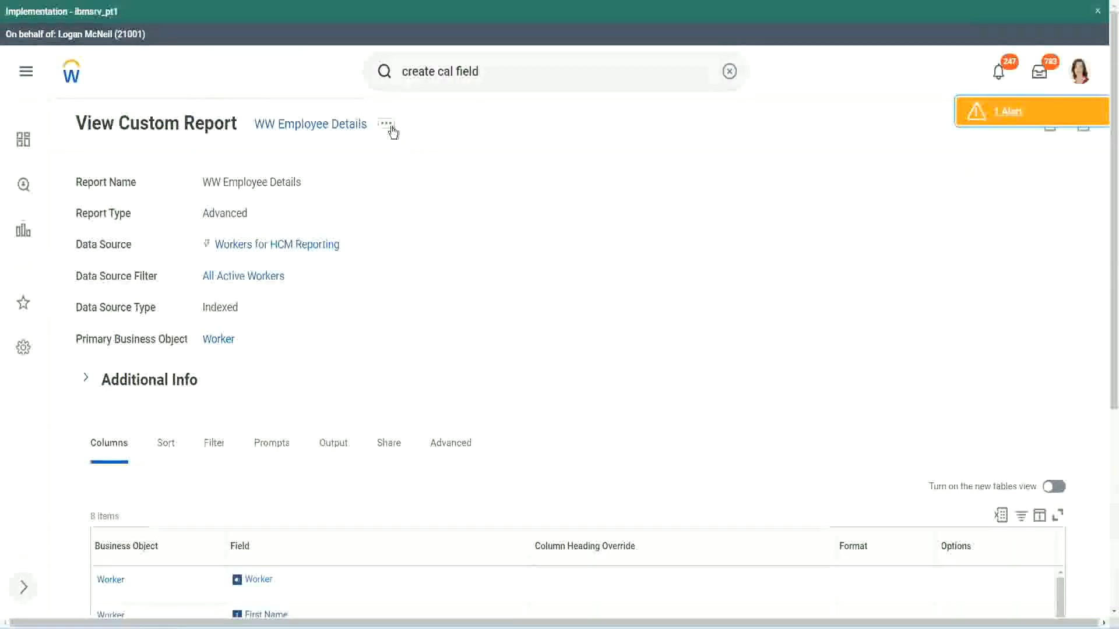
# Open the WW Employee Details custom report for editing.
pyautogui.click(386, 124)
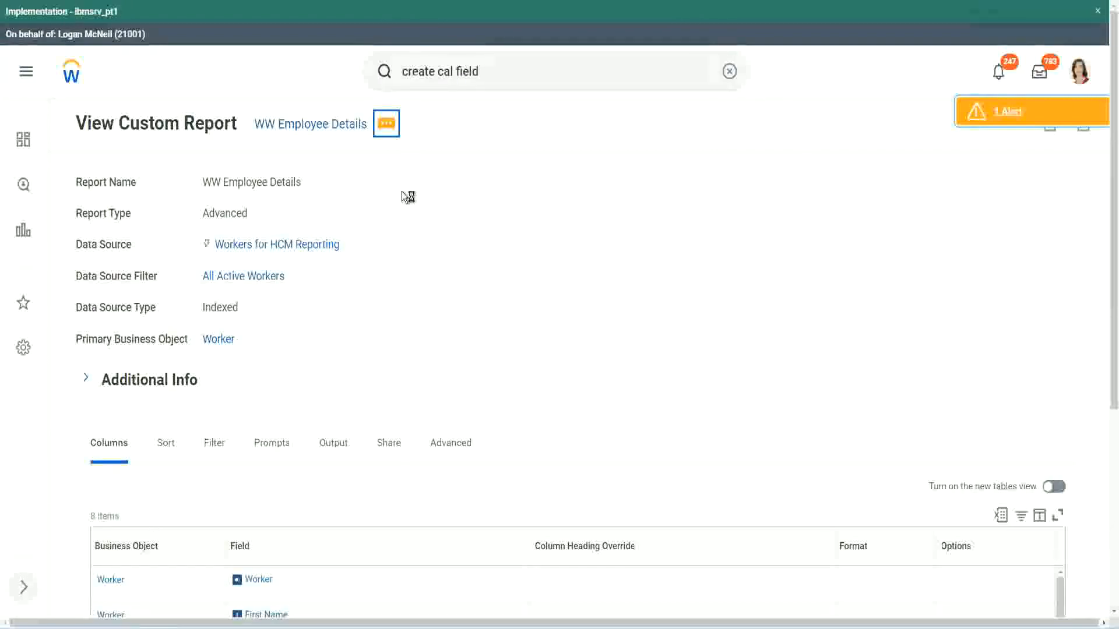
pyautogui.moveTo(453, 194)
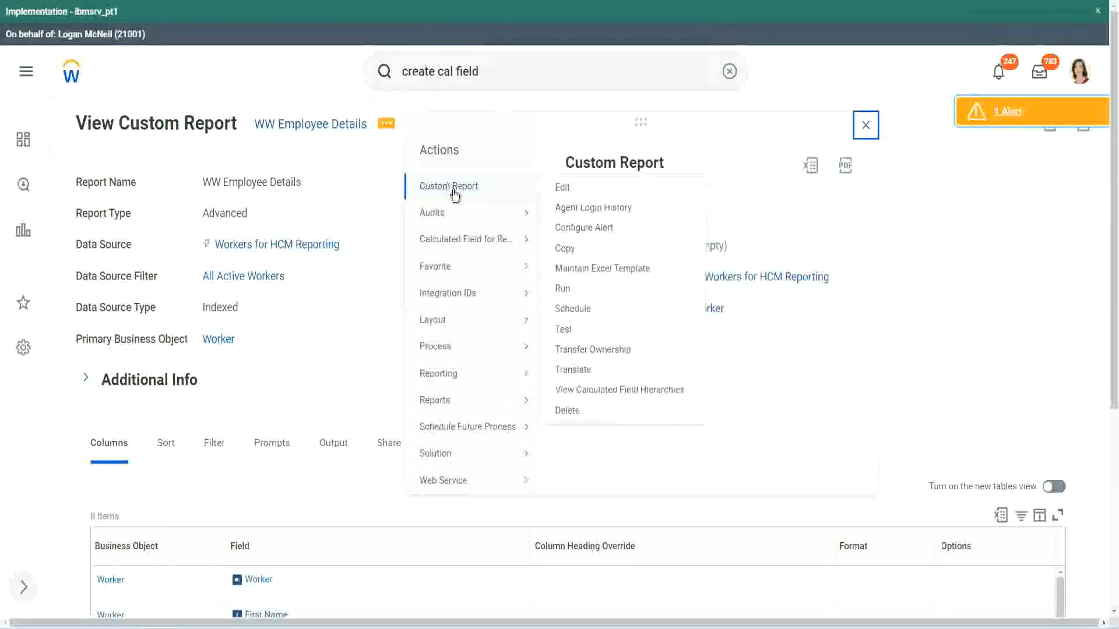
pyautogui.click(563, 188)
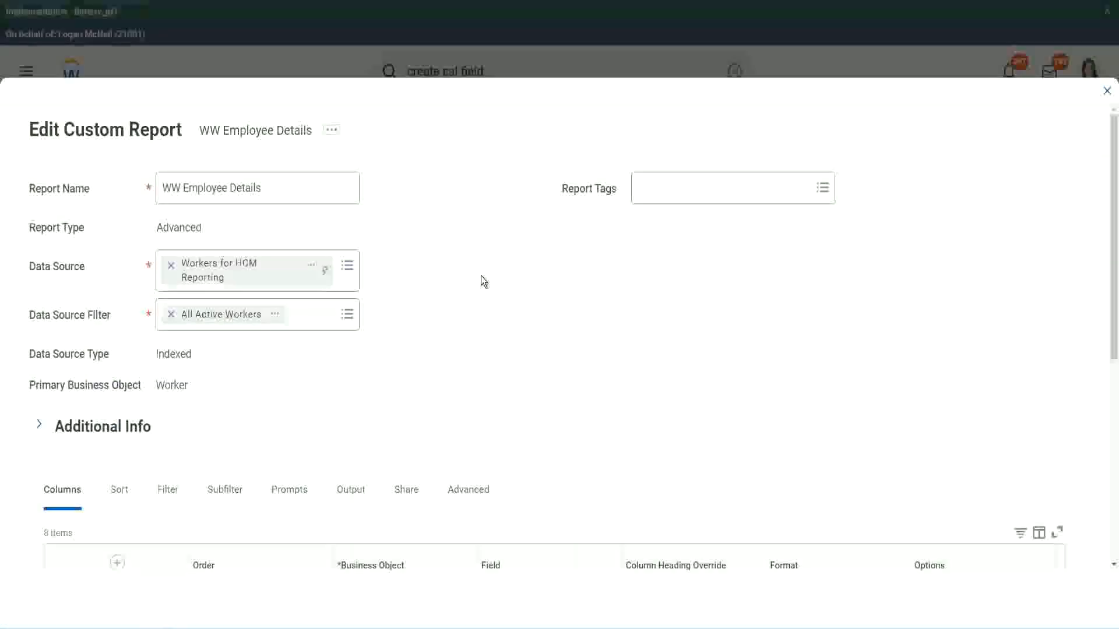
# Add a row below the Experience Bands column and paste that column's copied field name into the new row's field search.
pyautogui.scroll(-8, 407, 484)
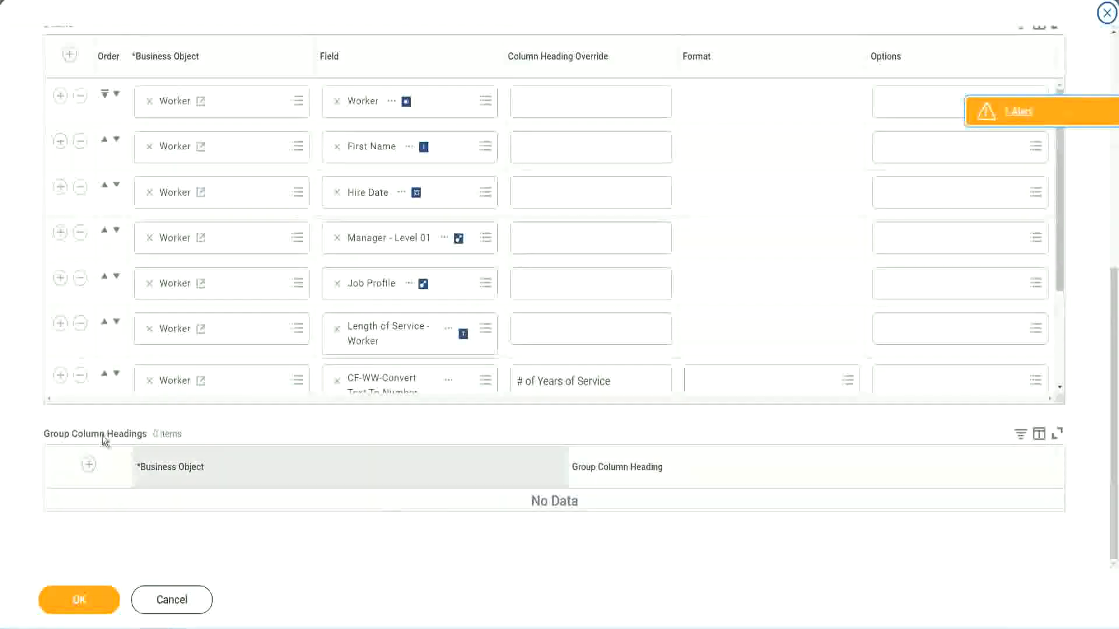
pyautogui.scroll(-3, 232, 281)
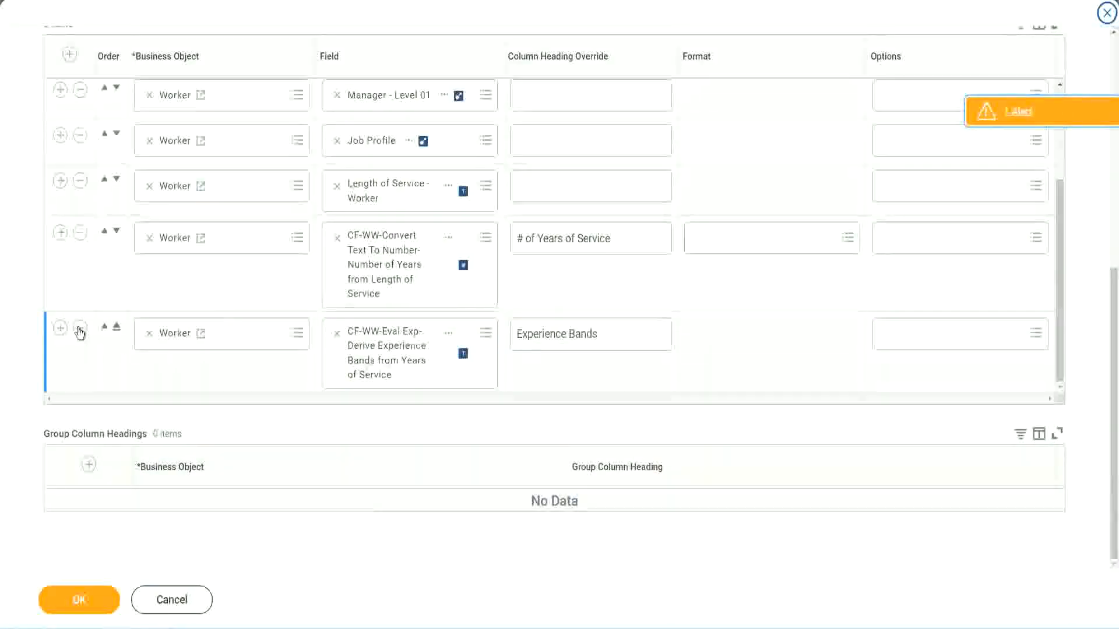
pyautogui.click(60, 328)
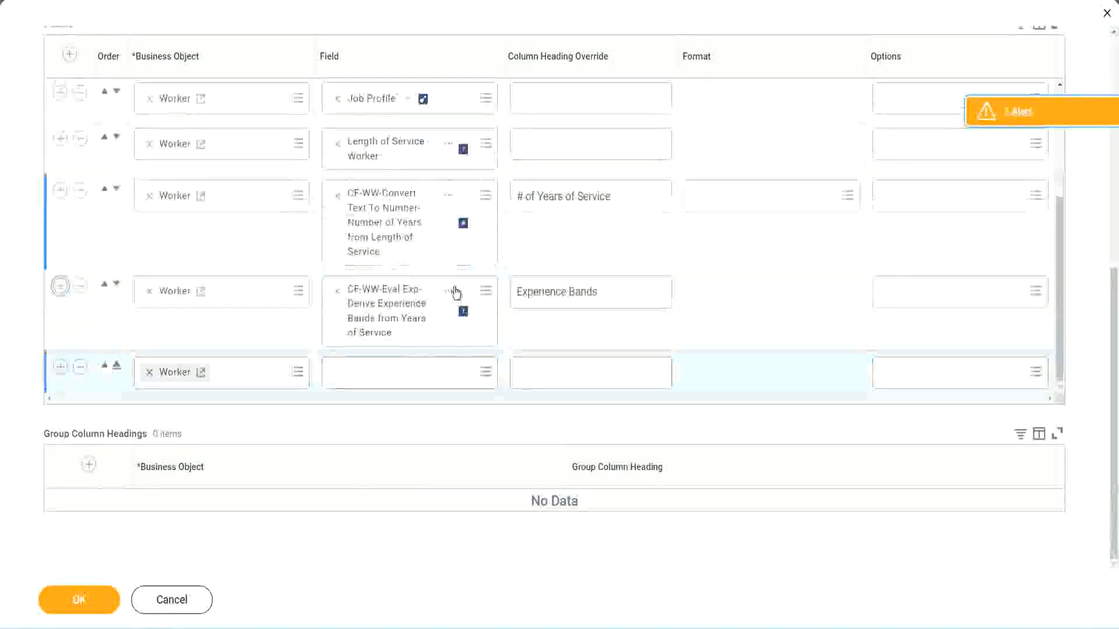
pyautogui.rightClick(388, 315)
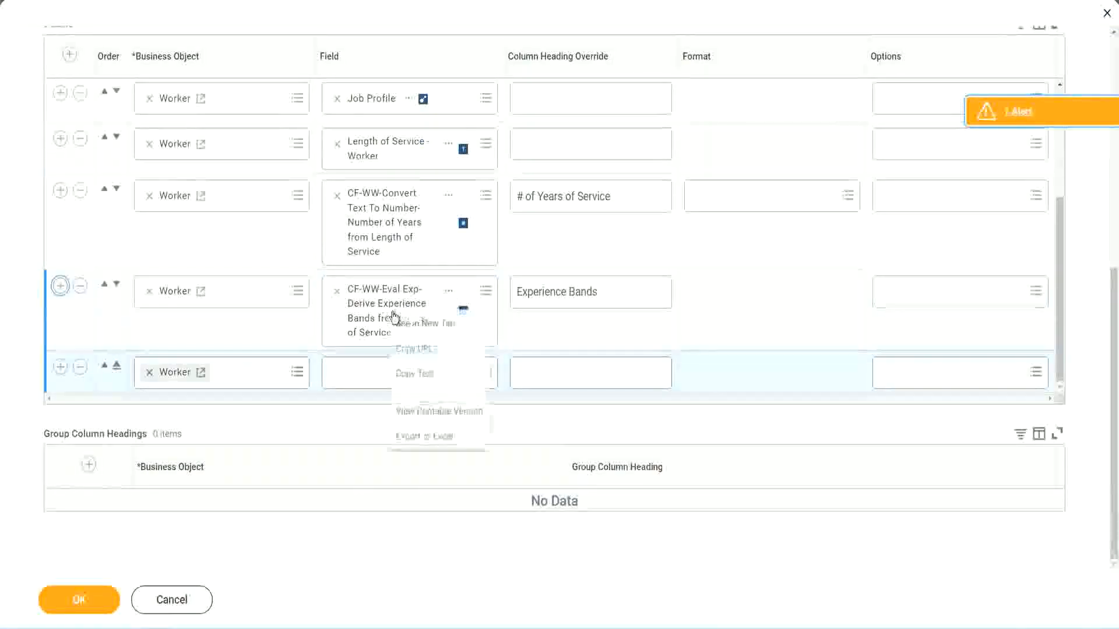
pyautogui.click(419, 374)
pyautogui.click(403, 379)
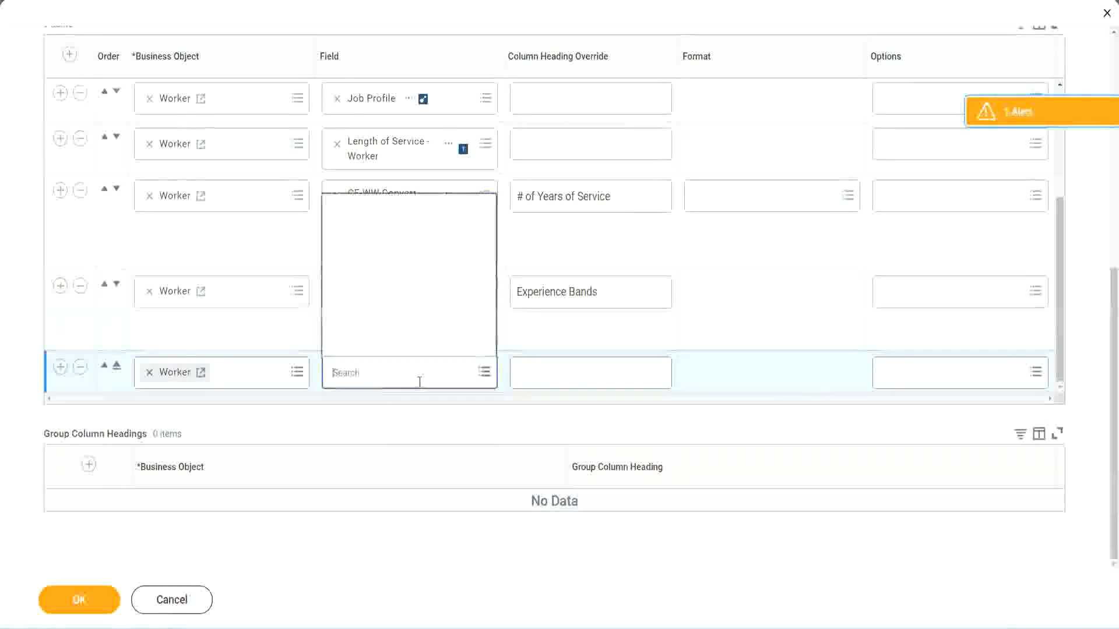
pyautogui.hotkey('ctrl', 'v')
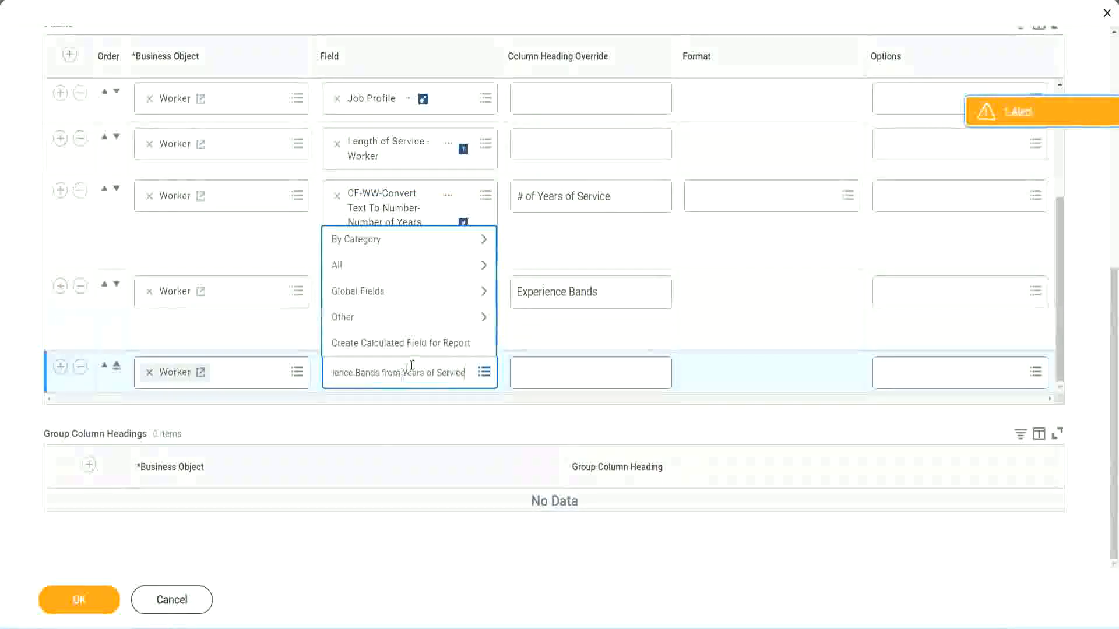
# Change the search text to CF-WW-Eval Exp Band and select CF-WW-Eval Exp Band-Determine Experience Bands from Years of Service as the new row's field.
pyautogui.moveTo(336, 364); pyautogui.dragTo(287, 370)
pyautogui.click(396, 373)
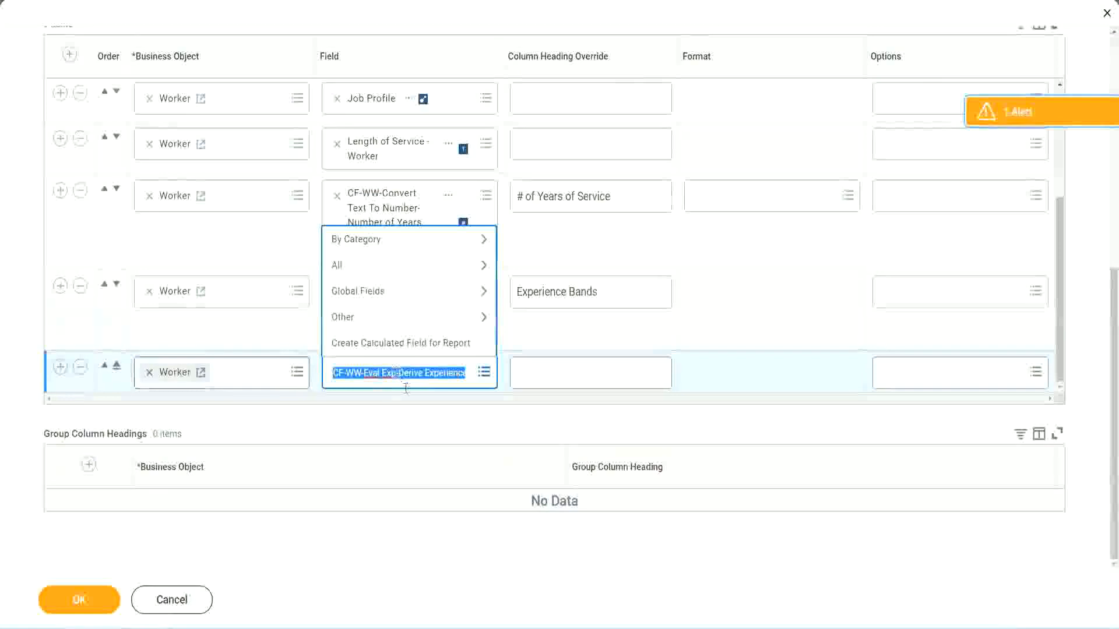
pyautogui.write('Band')
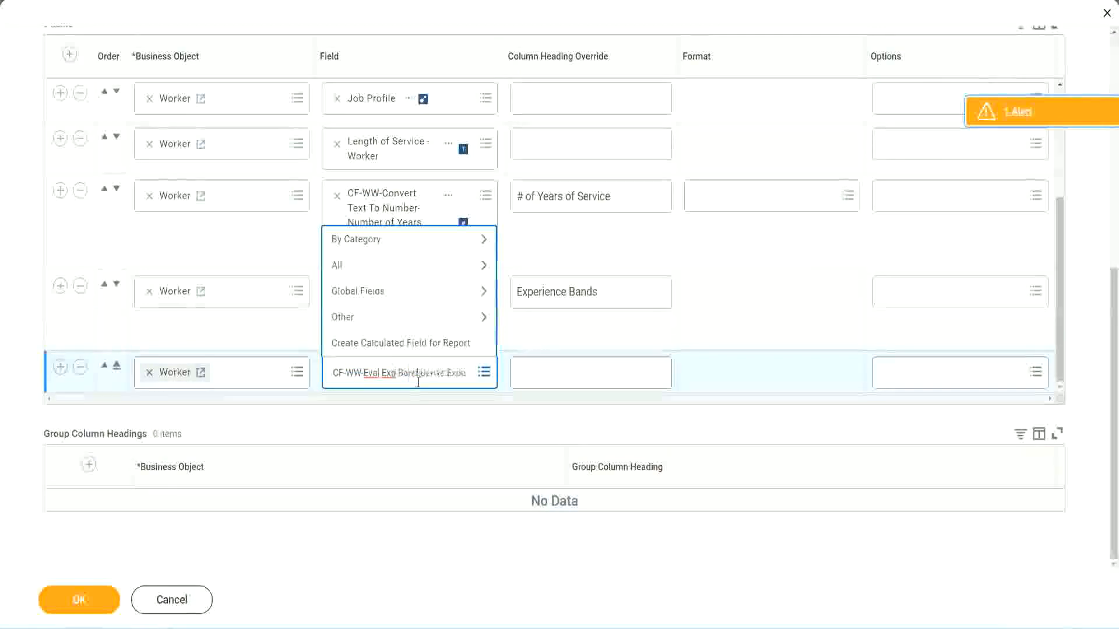
pyautogui.press('Delete')
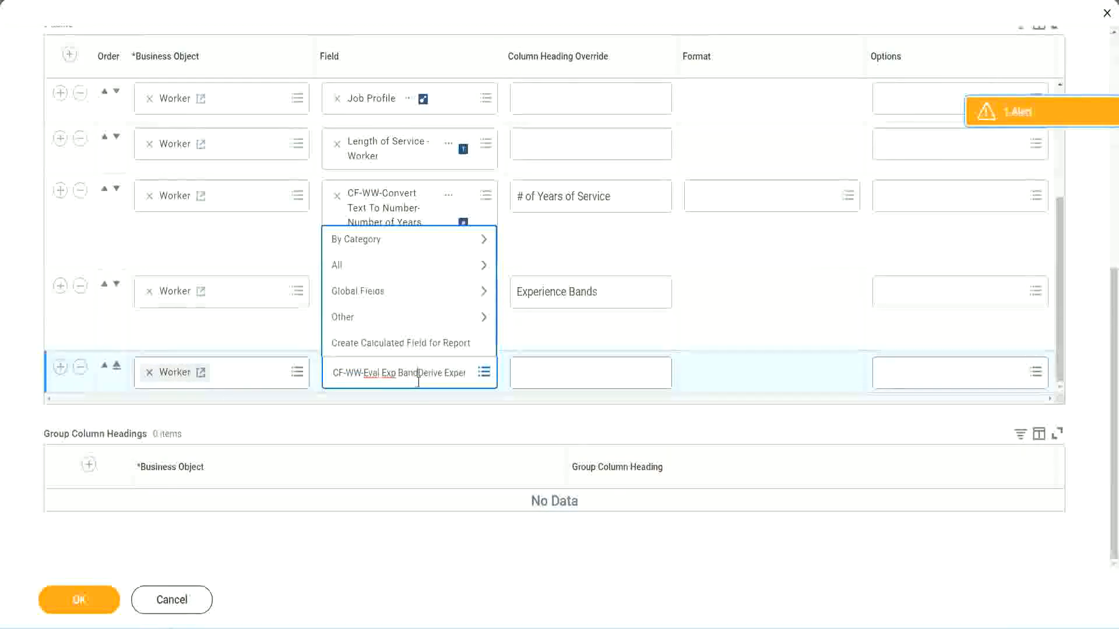
pyautogui.press('Delete')
pyautogui.press('Delete')
pyautogui.press('Delete')
pyautogui.press('Delete')
pyautogui.press('Delete')
pyautogui.press('Delete')
pyautogui.press('Delete')
pyautogui.press('Delete')
pyautogui.press('Delete')
pyautogui.press('Delete')
pyautogui.press('Delete')
pyautogui.press('Delete')
pyautogui.press('Delete')
pyautogui.press('Delete')
pyautogui.press('Delete')
pyautogui.press('Delete')
pyautogui.press('Delete')
pyautogui.press('Delete')
pyautogui.press('Delete')
pyautogui.press('Delete')
pyautogui.press('Return')
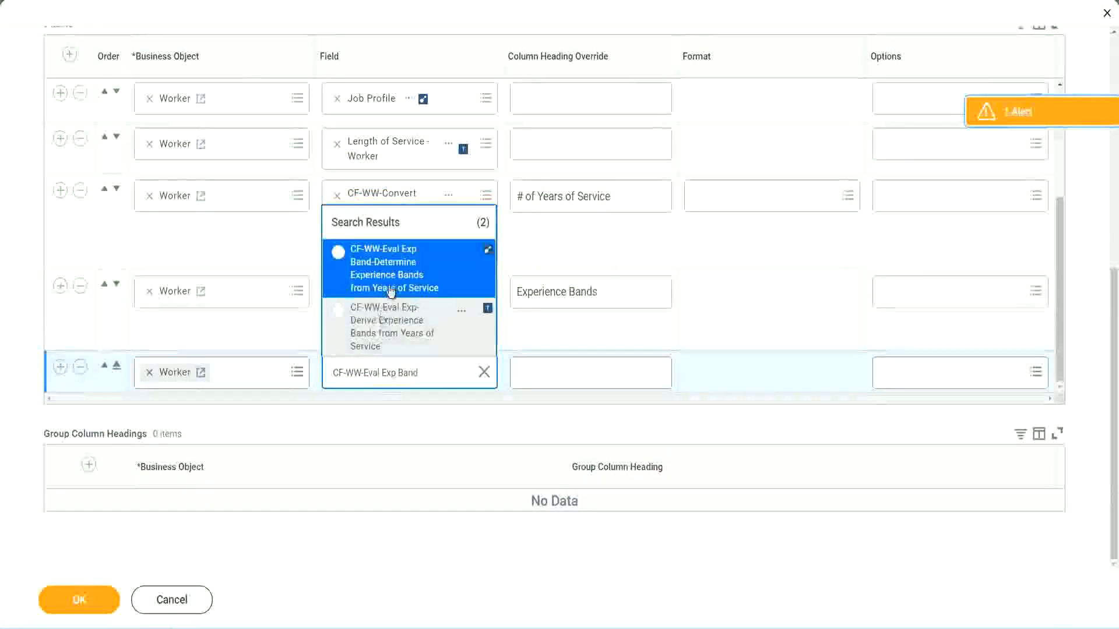
pyautogui.click(408, 276)
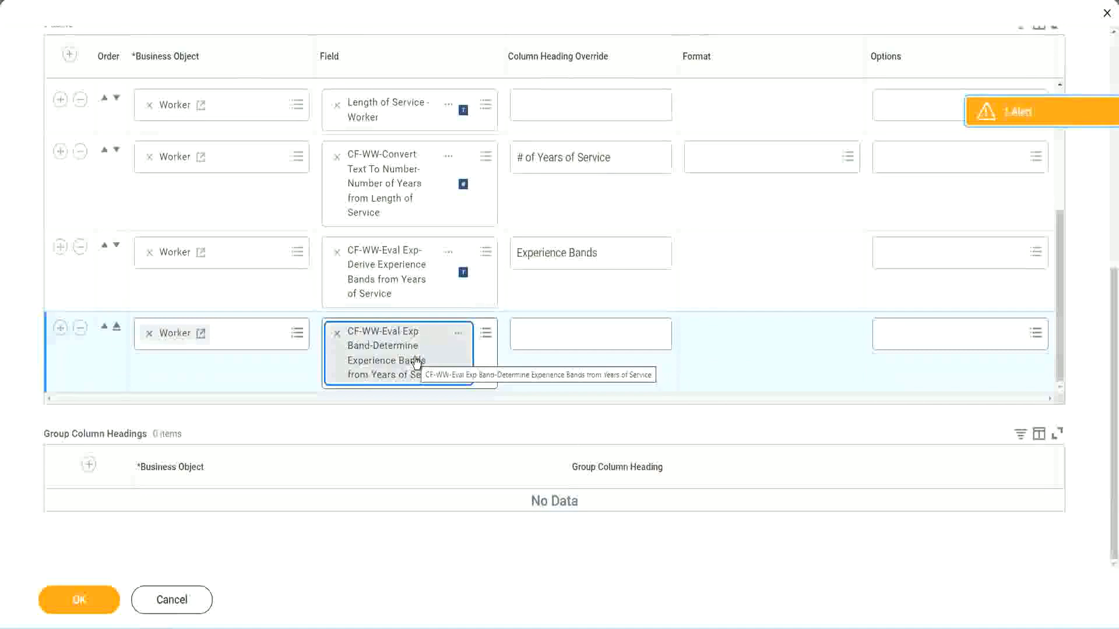
# Set the new row's column heading override to Experience Bands (Eval Exp Bands), reusing the existing heading text, and save the report.
pyautogui.click(615, 253)
pyautogui.hotkey('ctrl', 'c')
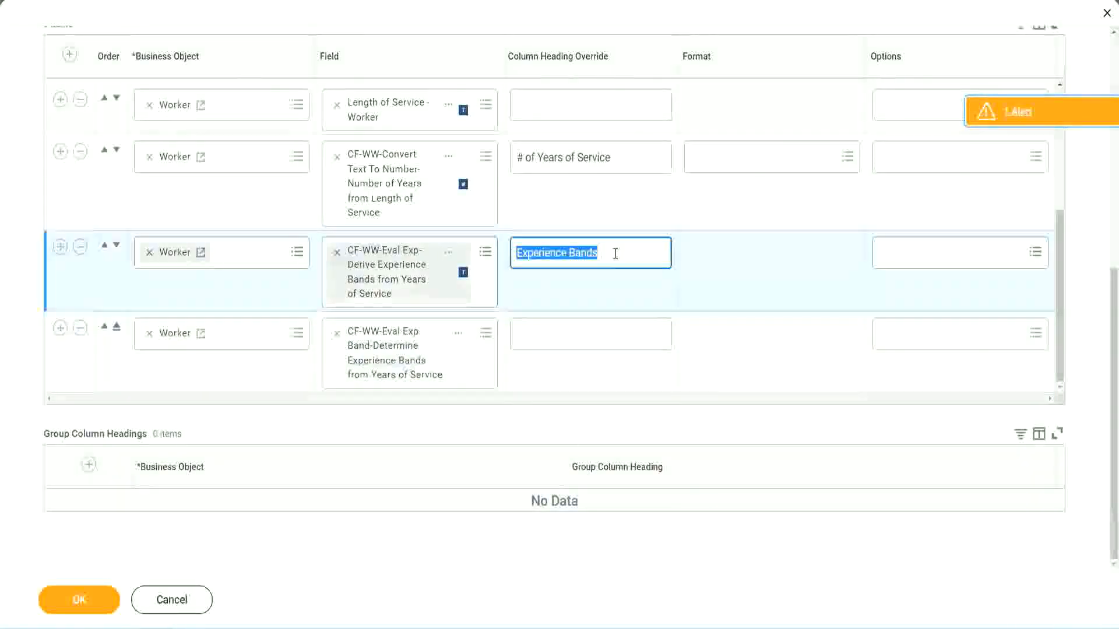
pyautogui.click(543, 333)
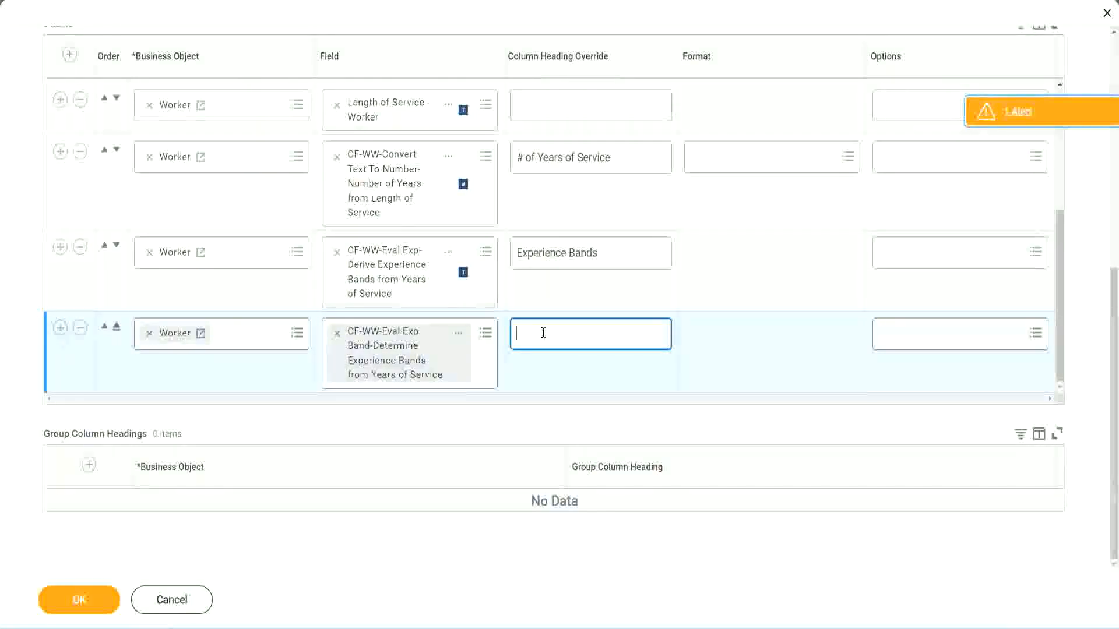
pyautogui.hotkey('ctrl', 'v')
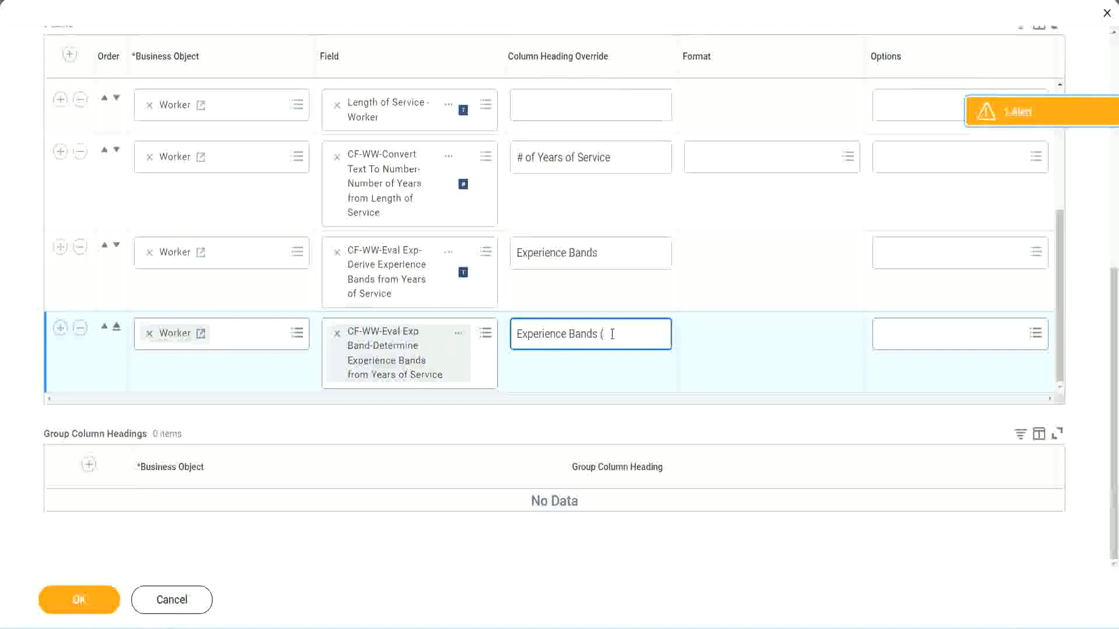
pyautogui.write('val E')
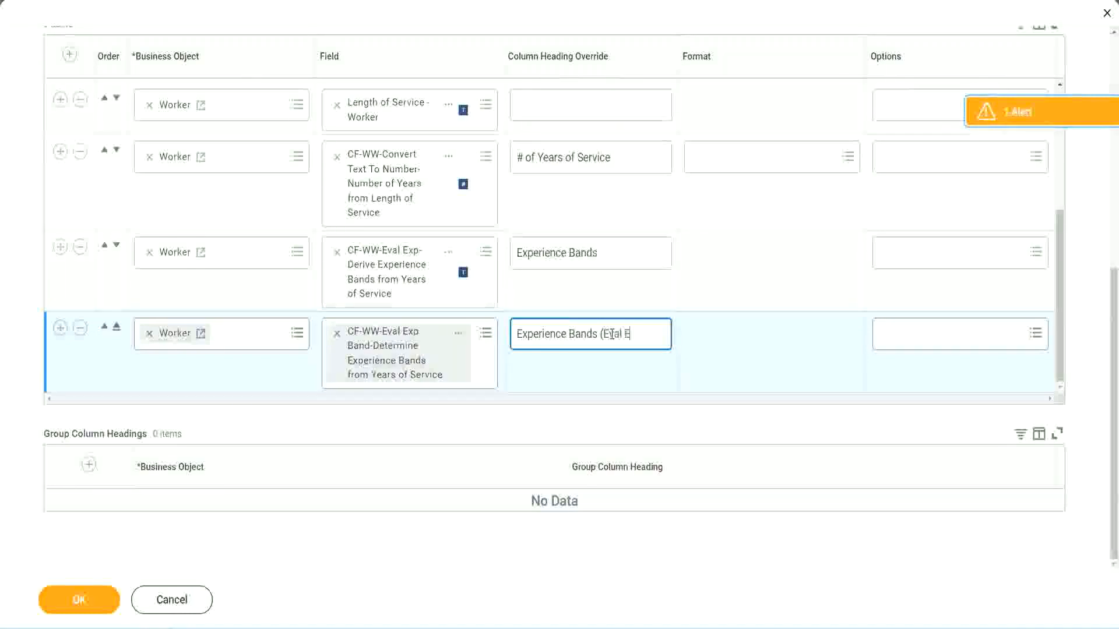
pyautogui.write('xp Bands)')
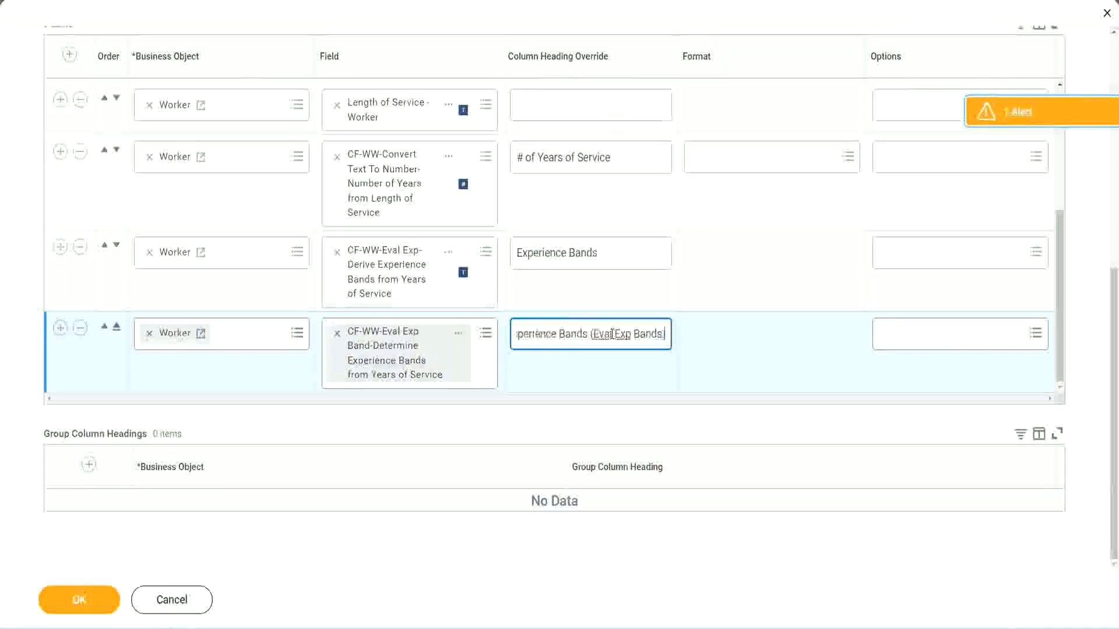
pyautogui.doubleClick(622, 334)
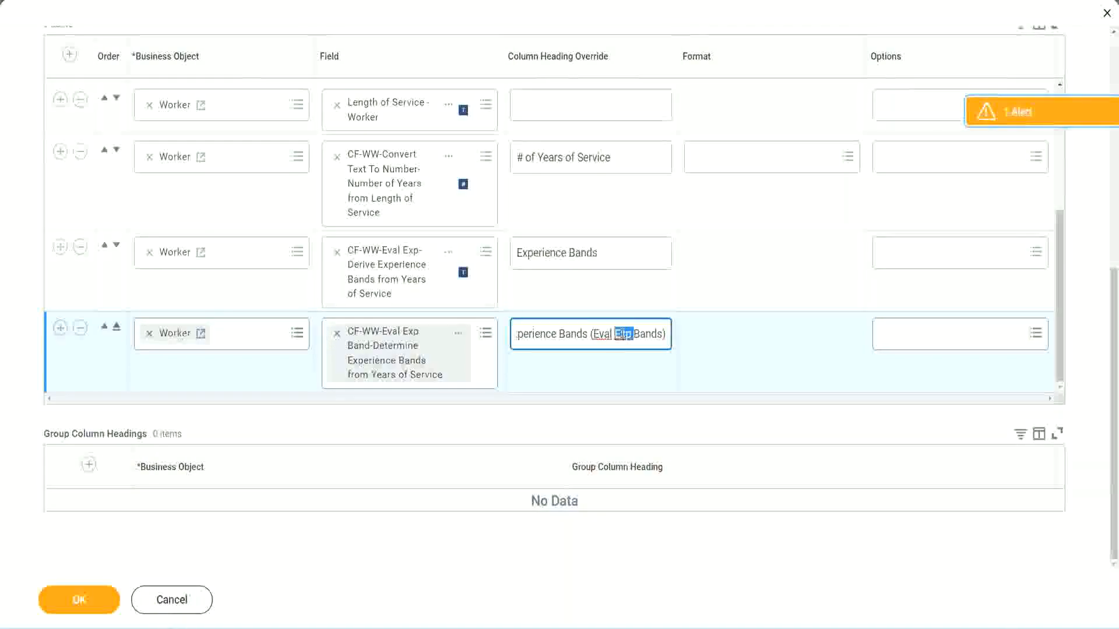
pyautogui.click(644, 328)
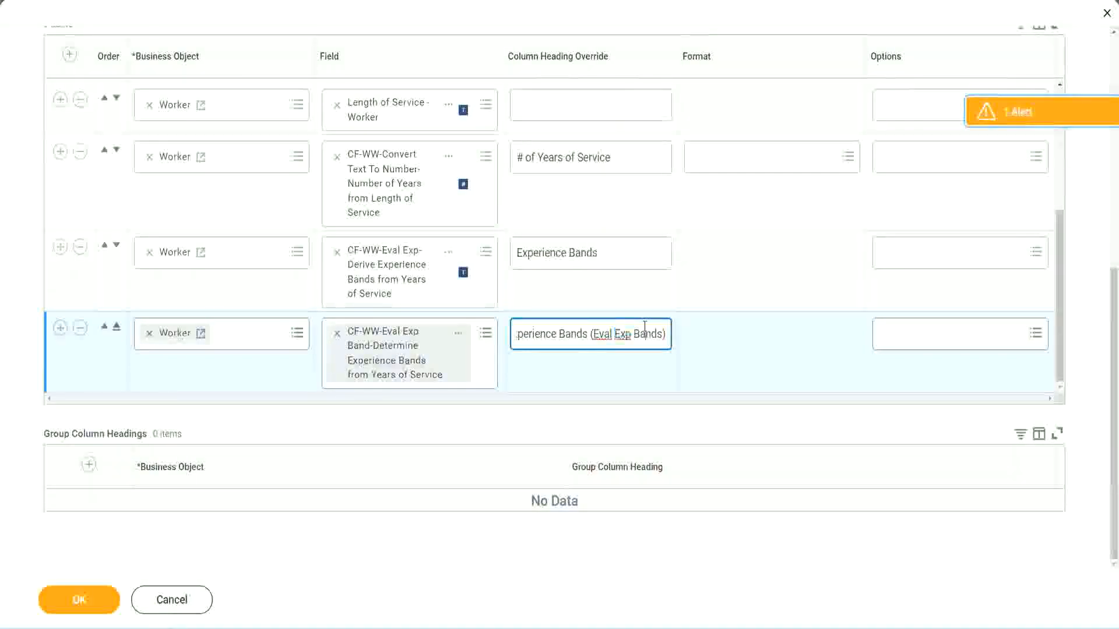
pyautogui.click(84, 603)
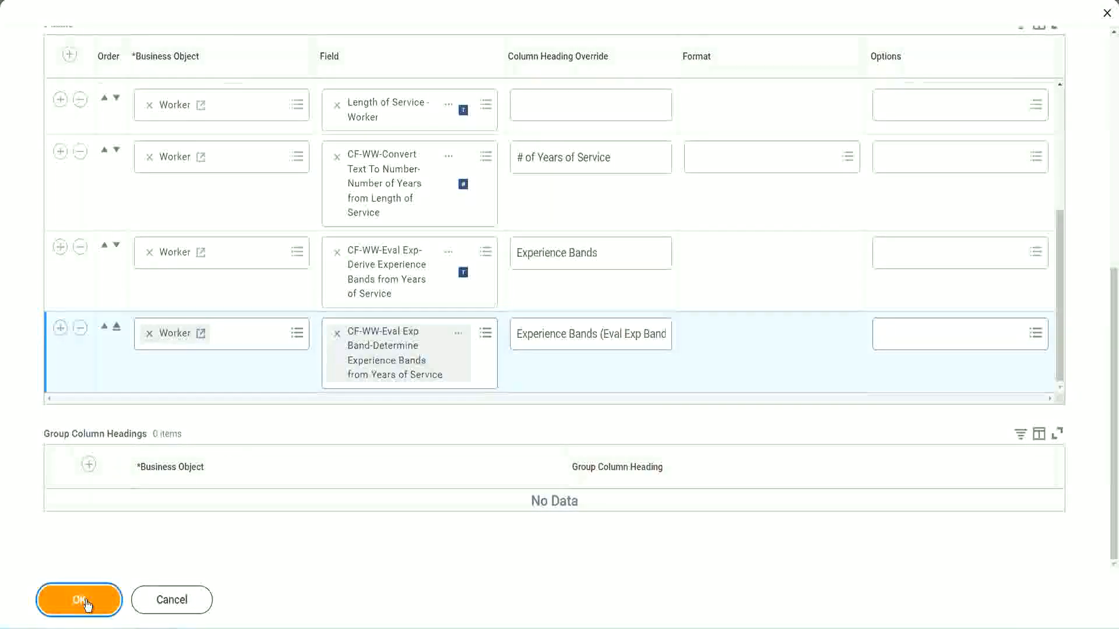